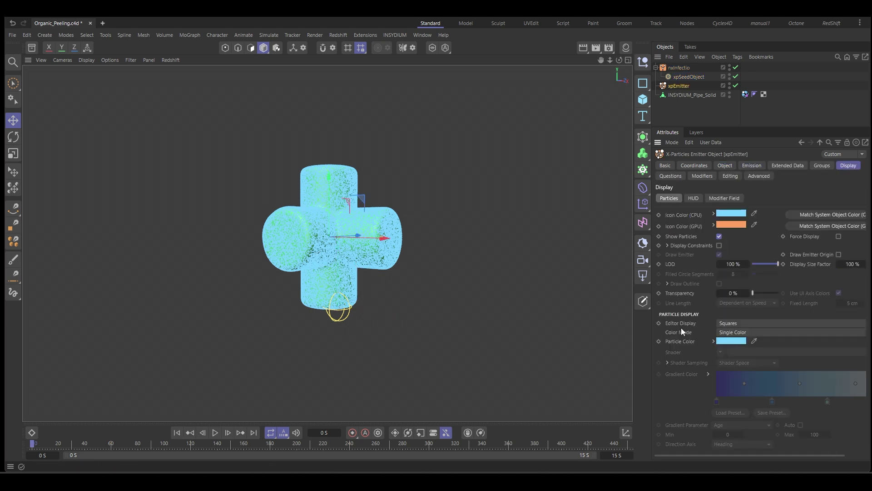
# - Color the emitter's particles with a Noise shader and show the shader's settings
pyautogui.click(735, 336)
pyautogui.click(746, 390)
pyautogui.click(732, 370)
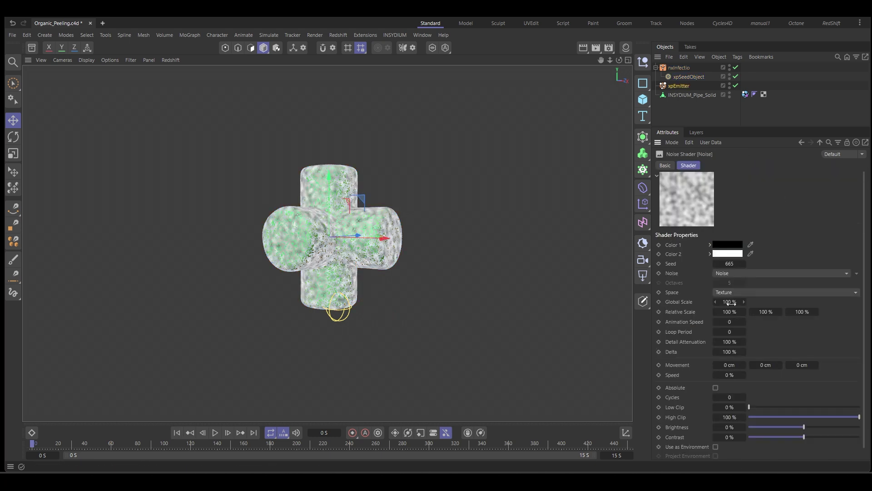
# - Set the Noise shader's global scale to 184%, brightness to -16% and contrast to 36%
pyautogui.moveTo(732, 302); pyautogui.dragTo(754, 302)
pyautogui.moveTo(804, 427); pyautogui.dragTo(802, 427)
pyautogui.moveTo(804, 437); pyautogui.dragTo(824, 437)
# - Play the simulation to see how the infection spreads through the noise-colored particles, and return to the first frame
pyautogui.click(215, 432)
pyautogui.keyDown('alt'); pyautogui.moveTo(409, 318); pyautogui.dragTo(452, 343); pyautogui.keyUp('alt')
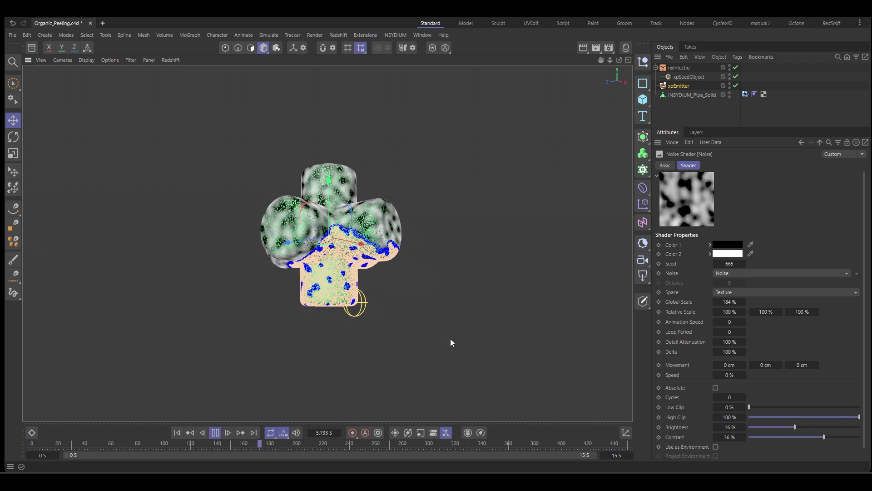
pyautogui.press('F8')
pyautogui.hotkey('shift', 'f')
pyautogui.moveTo(363, 350)
pyautogui.keyDown('alt'); pyautogui.mouseDown()
pyautogui.moveTo(383, 337)
pyautogui.moveTo(286, 328)
pyautogui.mouseUp(); pyautogui.keyUp('alt')
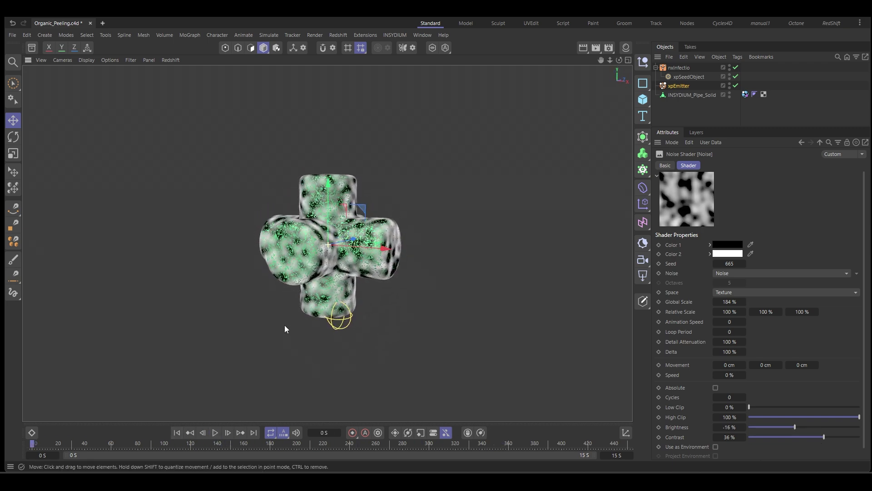
# - Switch nxInfectio's color mode to Use Groups, add an incubating and an infected particle group, and test the simulation from the start
pyautogui.click(678, 67)
pyautogui.click(779, 202)
pyautogui.click(736, 217)
pyautogui.click(849, 214)
pyautogui.click(848, 226)
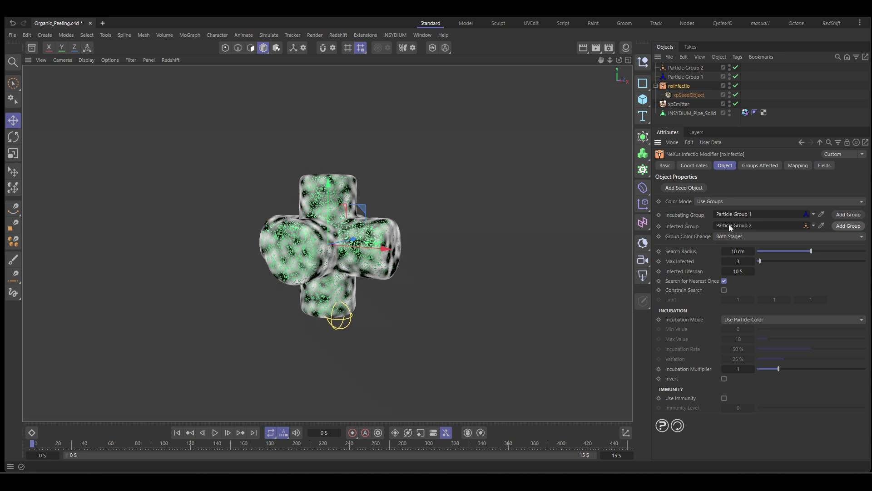
pyautogui.press('F8')
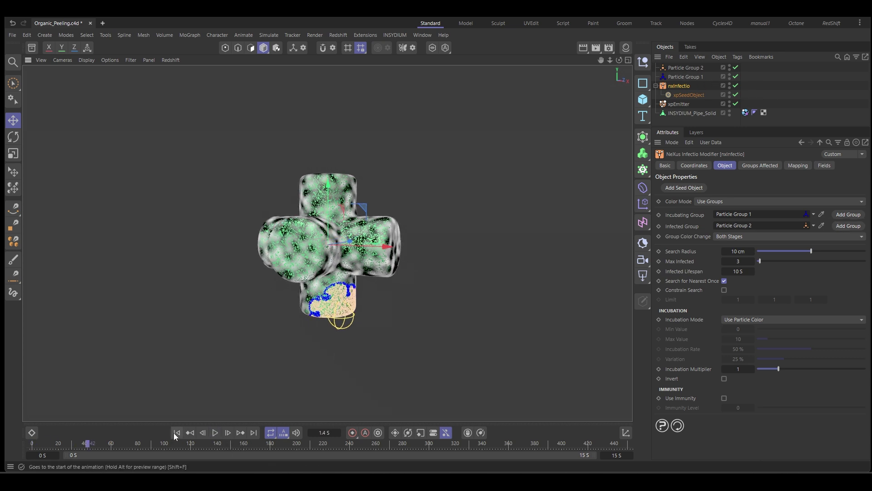
pyautogui.click(177, 433)
pyautogui.click(395, 35)
pyautogui.click(407, 54)
pyautogui.press('r')
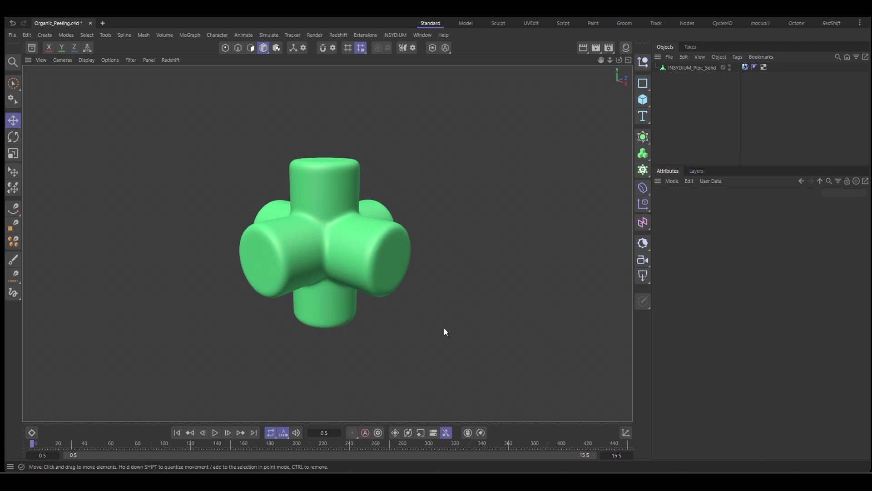
# - Inspect the pipe model's polygon mesh by temporarily displaying its lines over the shading
pyautogui.keyDown('alt'); pyautogui.moveTo(451, 307); pyautogui.dragTo(419, 308); pyautogui.keyUp('alt')
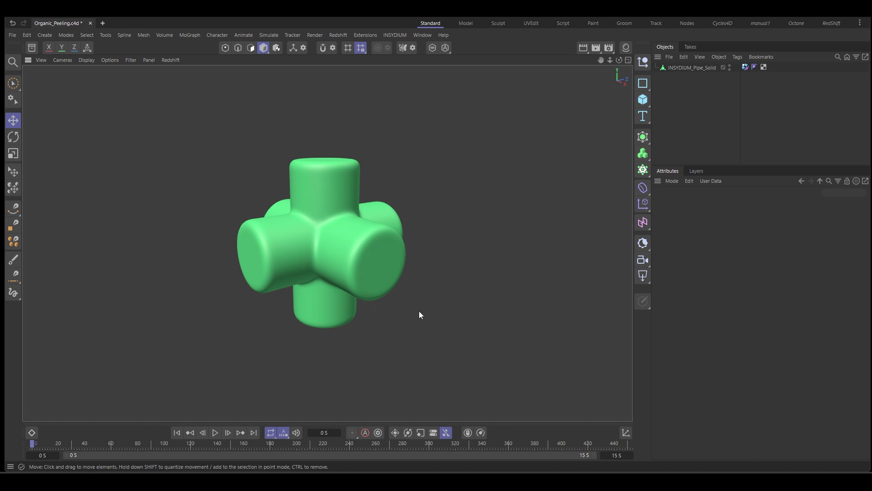
pyautogui.press('n')
pyautogui.press('b')
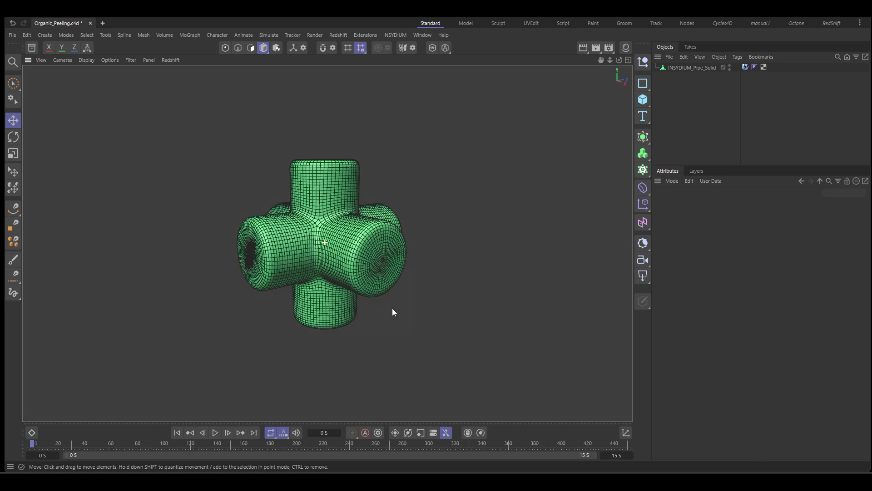
pyautogui.press('n')
pyautogui.press('a')
pyautogui.keyDown('alt'); pyautogui.moveTo(397, 304); pyautogui.dragTo(400, 305); pyautogui.keyUp('alt')
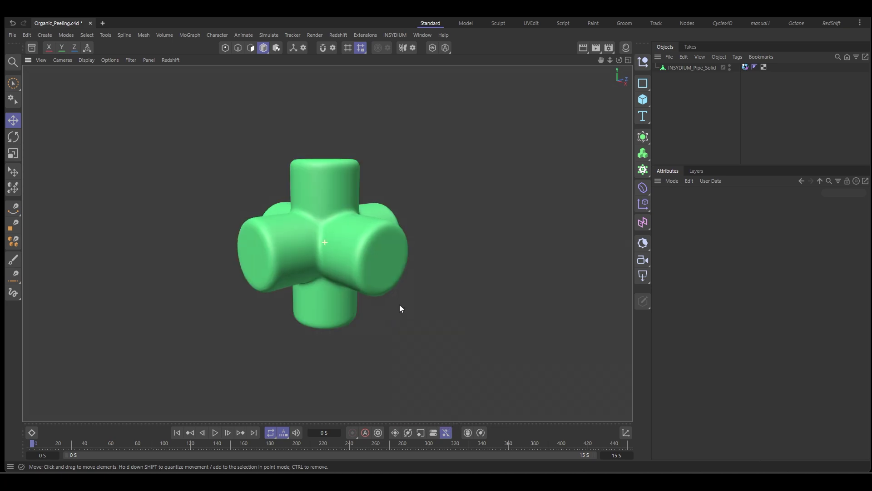
# - Add an X-Particles emitter to the scene and enlarge the area showing its attributes
pyautogui.click(395, 35)
pyautogui.moveTo(407, 64)
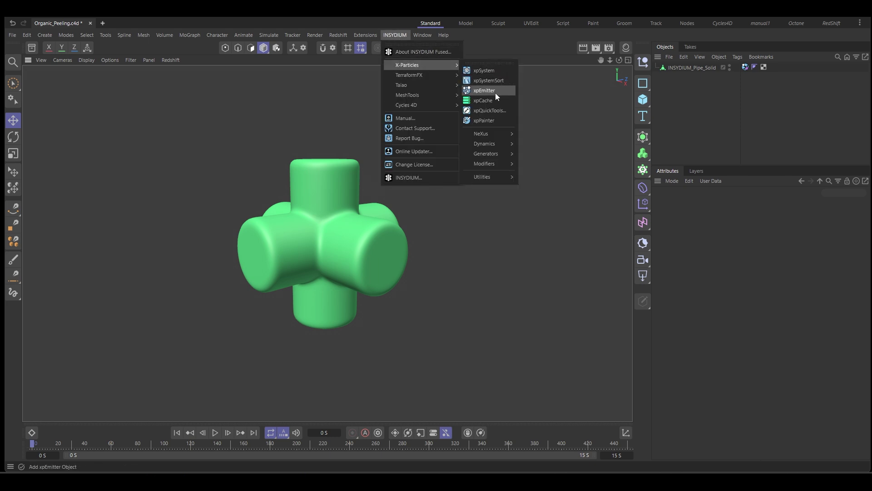
pyautogui.click(496, 92)
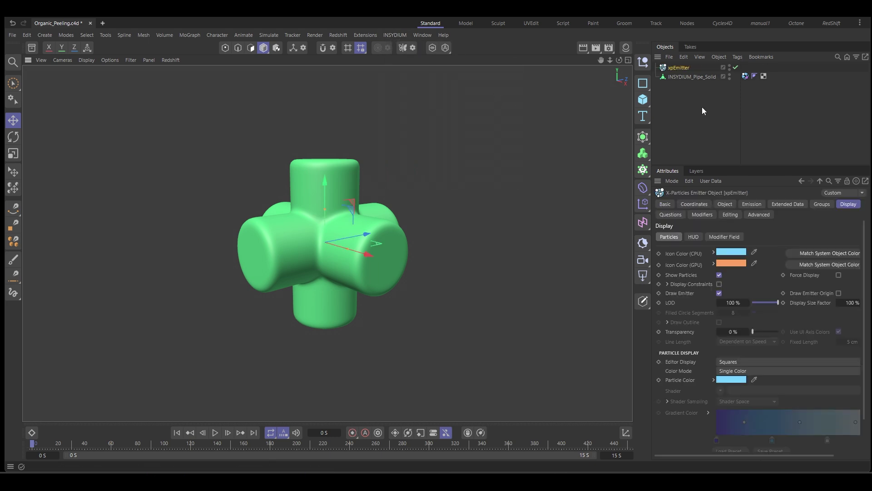
pyautogui.moveTo(724, 165); pyautogui.dragTo(723, 127)
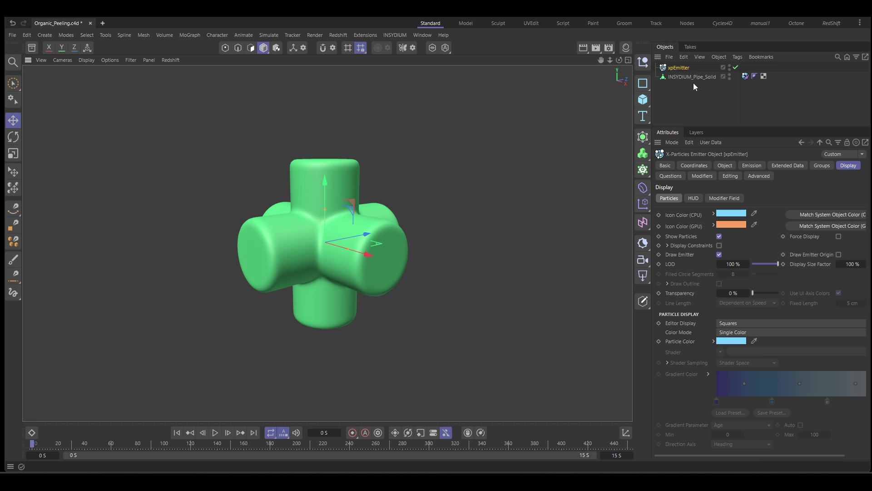
# - Set the emitter shape to Object with INSYDIUM_Pipe_Solid as the source, emitting from Polygon Area
pyautogui.click(724, 166)
pyautogui.click(723, 212)
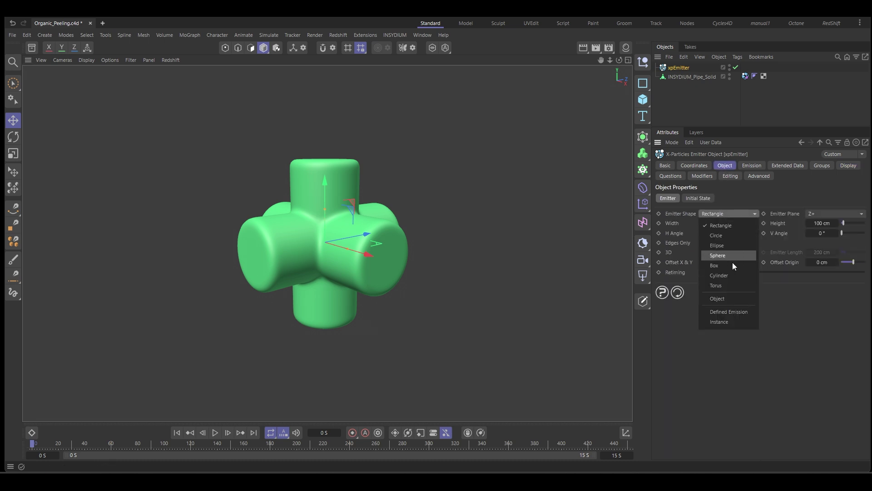
pyautogui.click(734, 300)
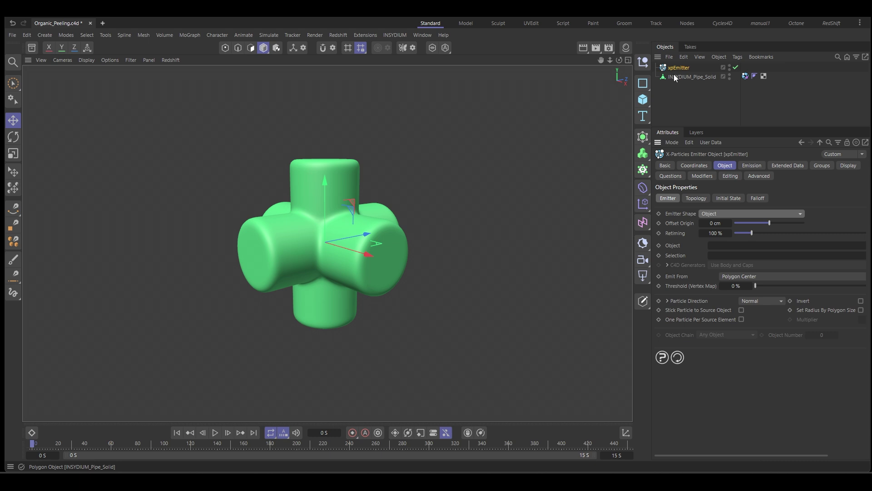
pyautogui.moveTo(683, 77); pyautogui.dragTo(730, 251)
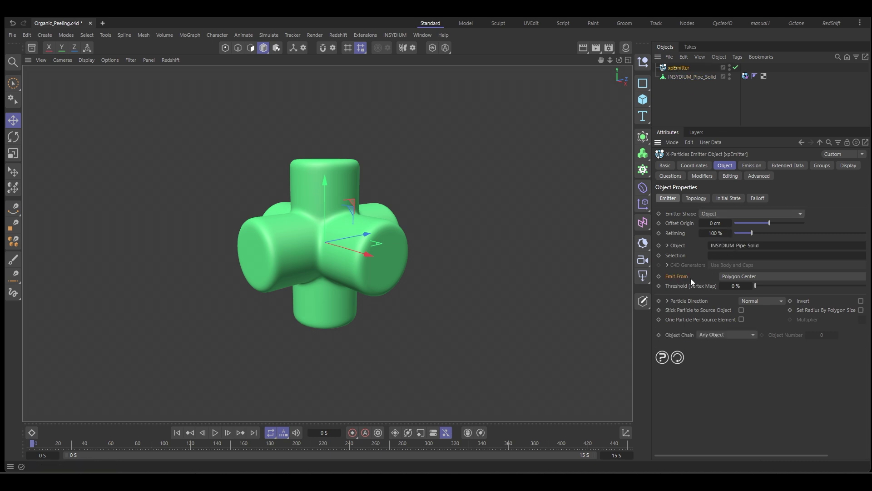
pyautogui.click(760, 278)
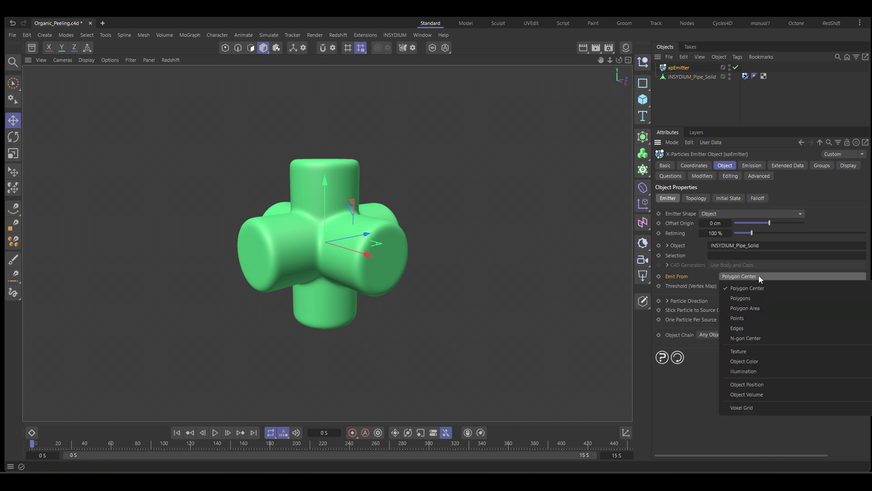
pyautogui.click(762, 309)
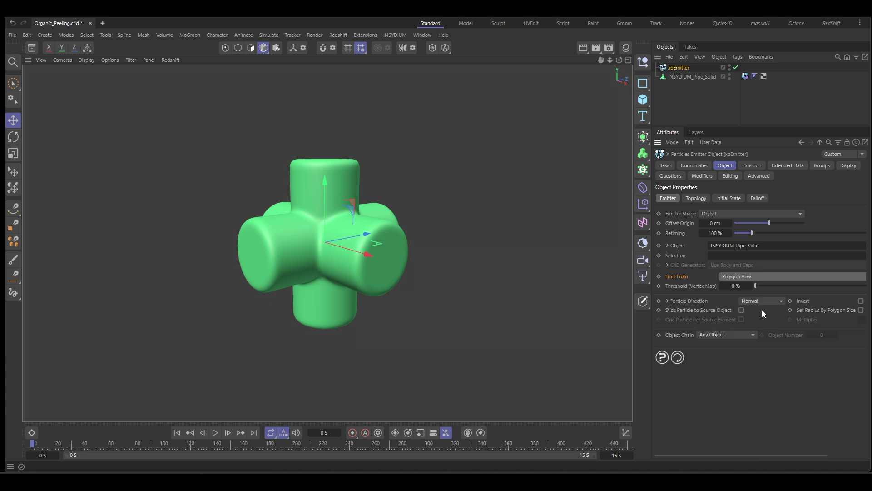
# - Configure the emission as a Shot in Simulate mode with a particle speed of 0 cm
pyautogui.click(751, 166)
pyautogui.click(730, 228)
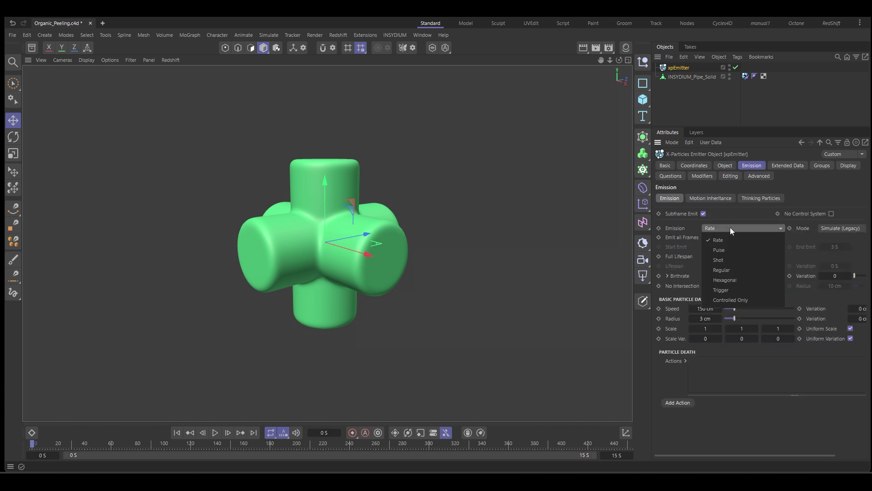
pyautogui.click(728, 257)
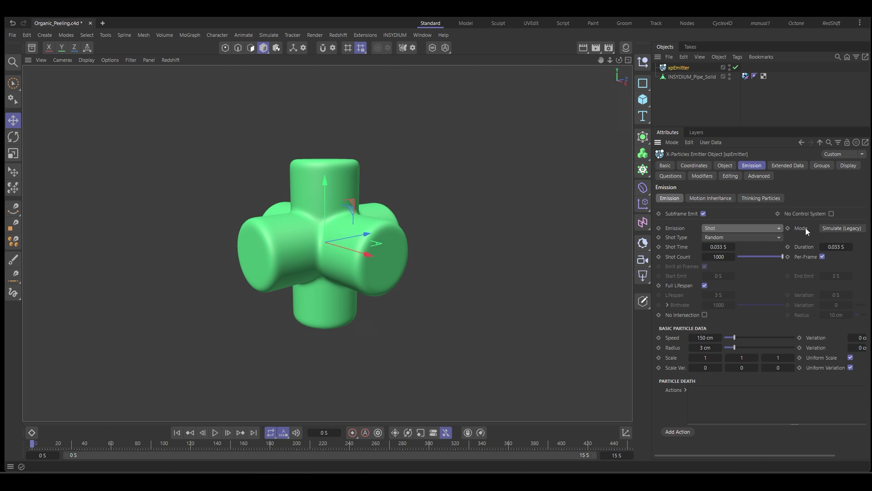
pyautogui.click(840, 228)
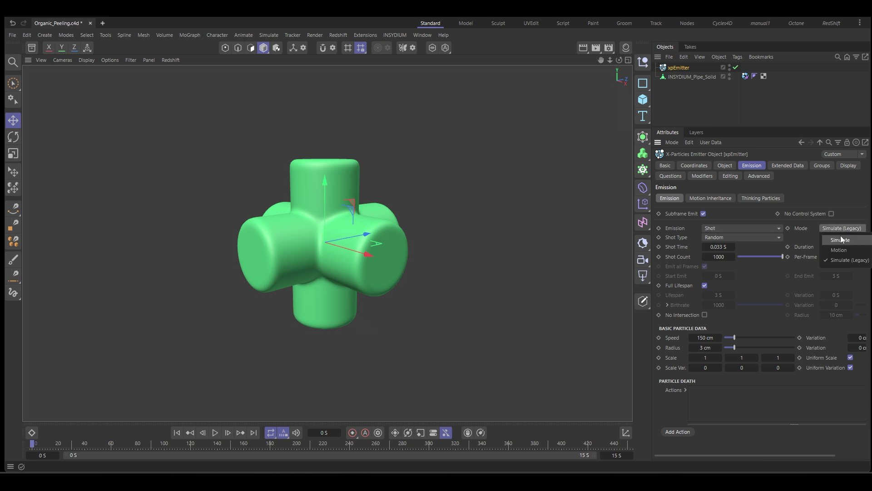
pyautogui.click(841, 238)
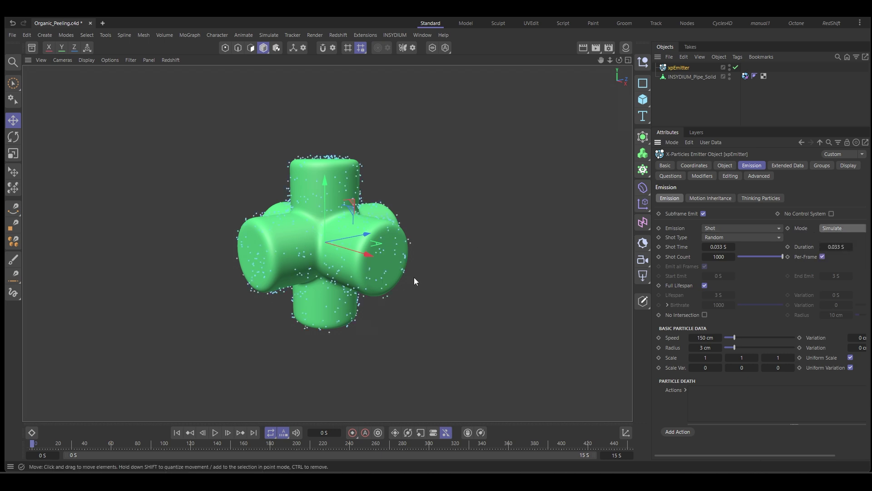
pyautogui.moveTo(734, 337); pyautogui.dragTo(717, 341)
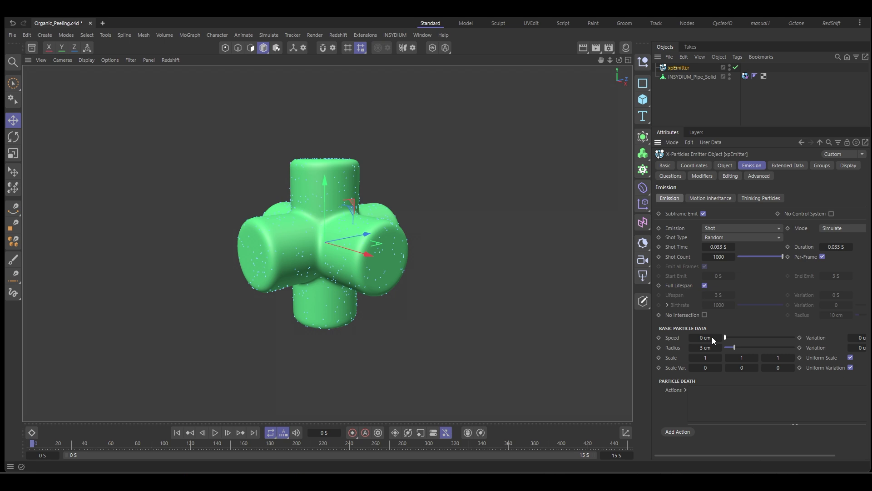
# - Raise the emitter's shot count to 100000 and check the particle coverage on the pipe
pyautogui.click(722, 257)
pyautogui.write('00')
pyautogui.press('Return')
pyautogui.click(434, 238)
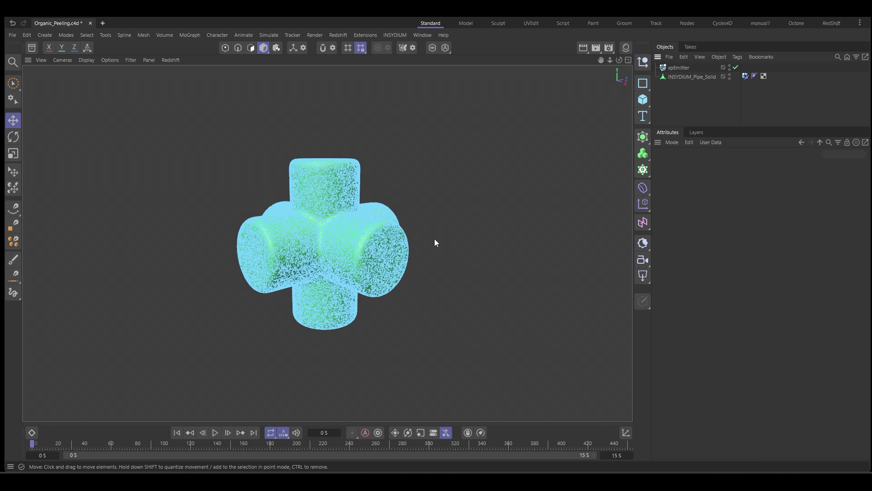
pyautogui.keyDown('alt'); pyautogui.moveTo(434, 239); pyautogui.dragTo(440, 275); pyautogui.keyUp('alt')
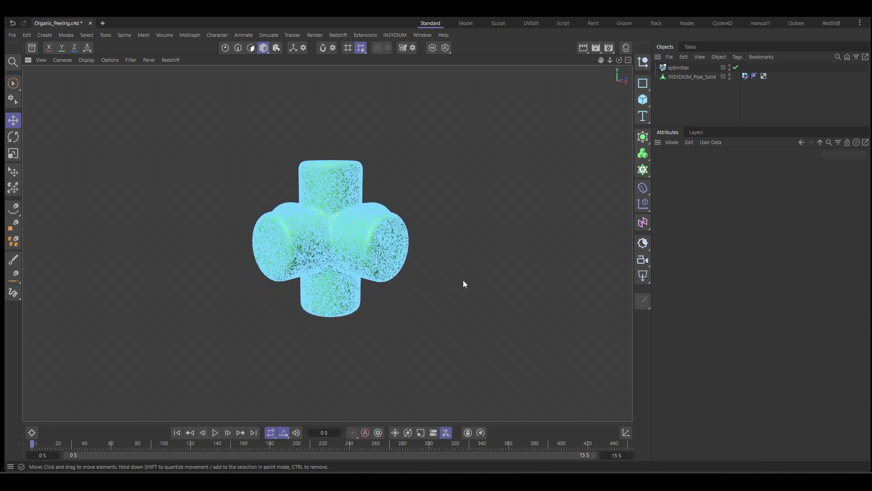
# - Add a NeXus nxInfectio modifier and give it a seed object
pyautogui.click(390, 35)
pyautogui.moveTo(405, 65)
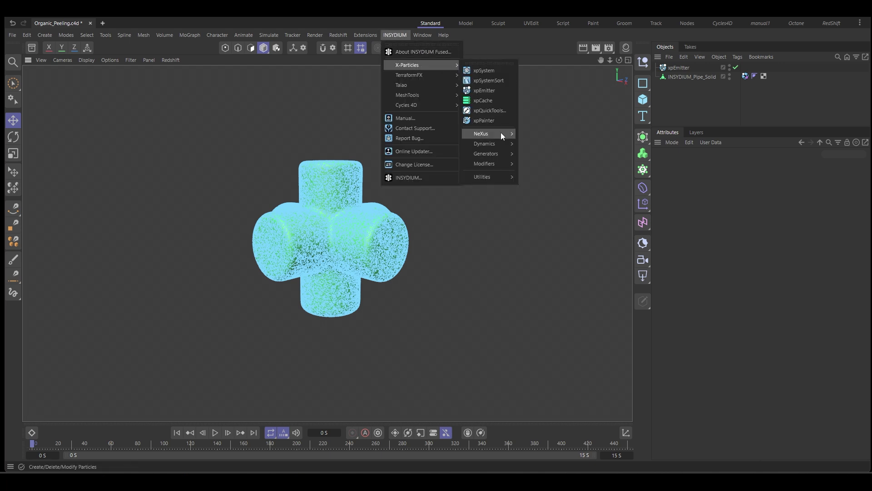
pyautogui.moveTo(498, 135)
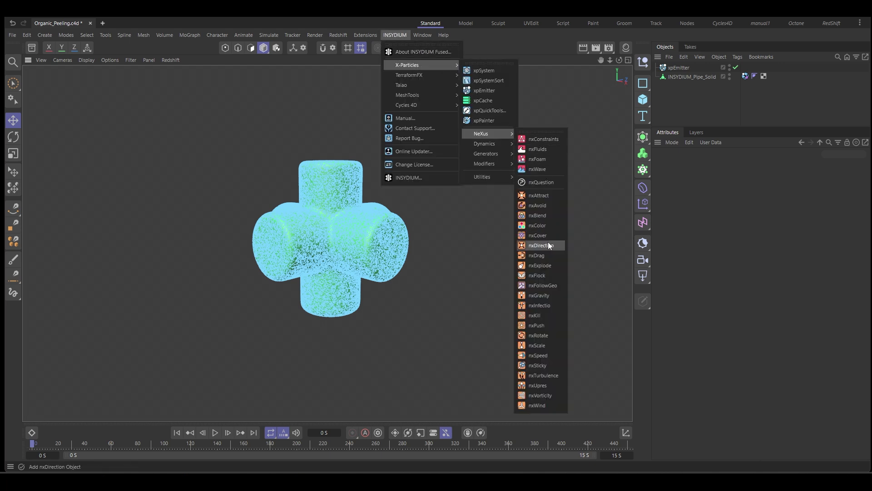
pyautogui.click(552, 305)
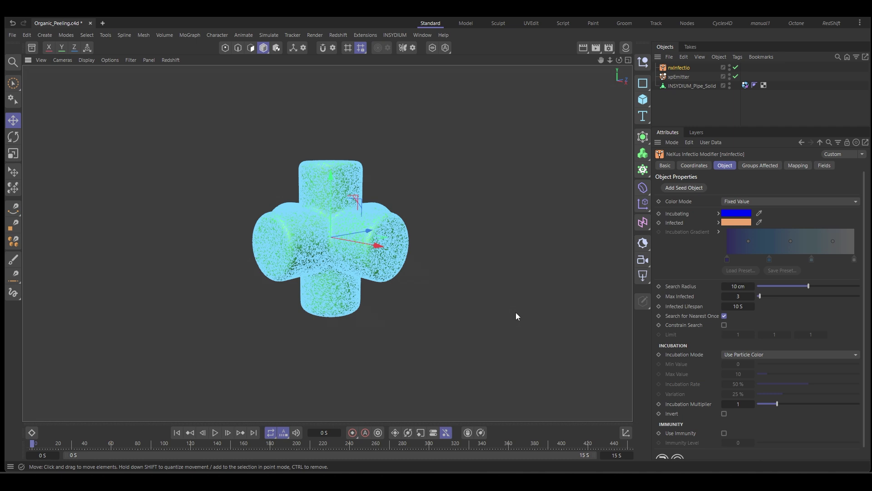
pyautogui.click(689, 188)
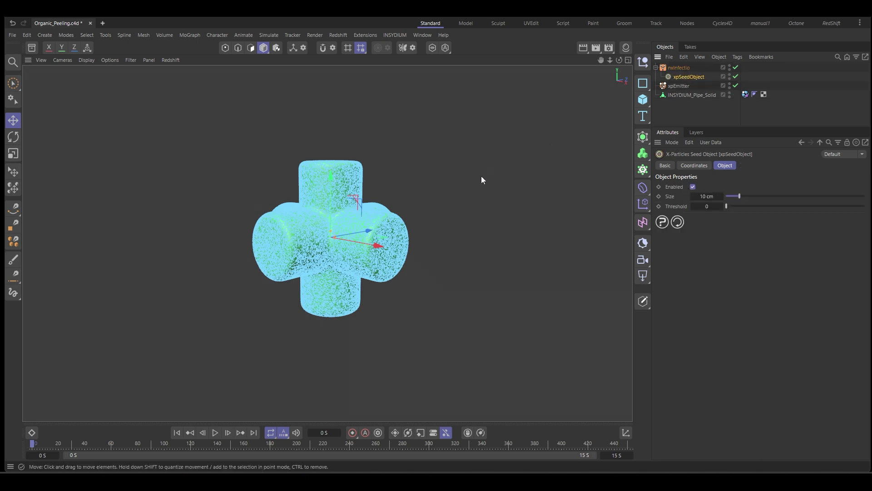
# - Move the seed object down to the end of the lower pipe arm and enlarge it to about 24.35 cm
pyautogui.moveTo(331, 177); pyautogui.dragTo(345, 334)
pyautogui.moveTo(377, 318); pyautogui.dragTo(413, 336)
pyautogui.keyDown('alt'); pyautogui.moveTo(335, 341); pyautogui.dragTo(379, 353); pyautogui.keyUp('alt')
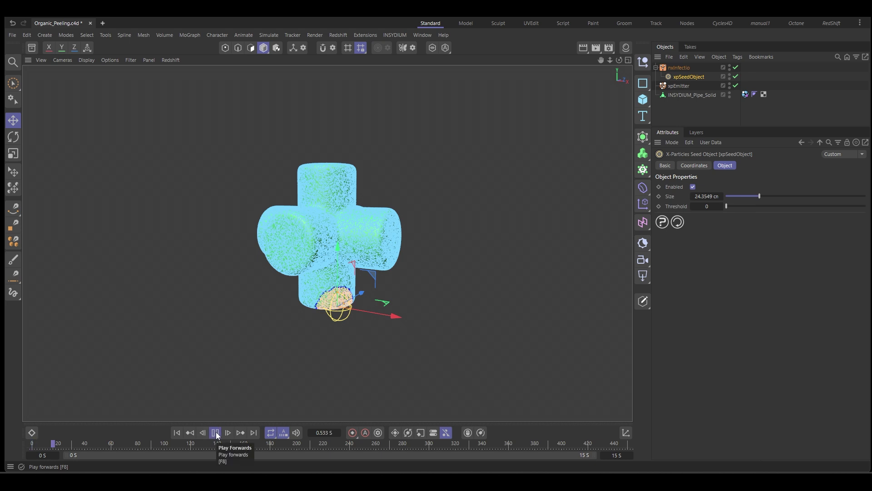
# - Play the infection simulation twice, examining its spread over the pipe from different angles, and return to the first frame
pyautogui.keyDown('alt'); pyautogui.moveTo(263, 278); pyautogui.dragTo(381, 278); pyautogui.keyUp('alt')
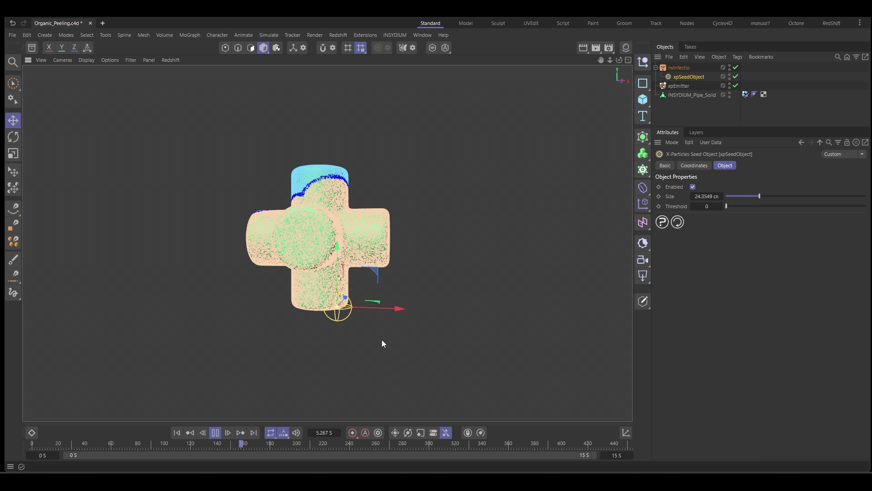
pyautogui.keyDown('alt'); pyautogui.moveTo(382, 339); pyautogui.dragTo(315, 380); pyautogui.keyUp('alt')
pyautogui.click(177, 432)
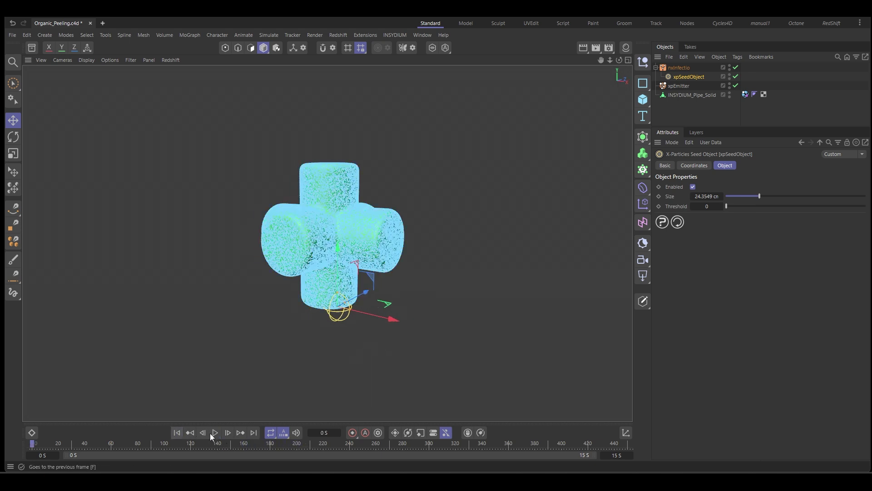
pyautogui.click(215, 432)
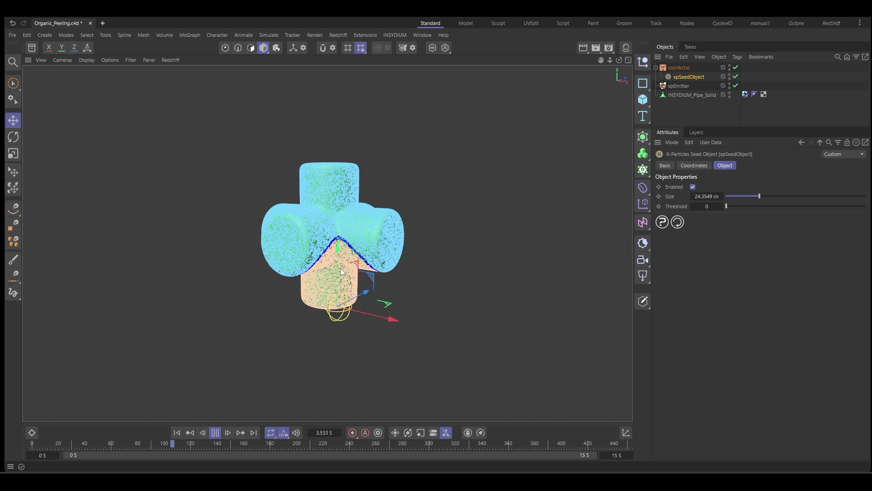
pyautogui.click(215, 433)
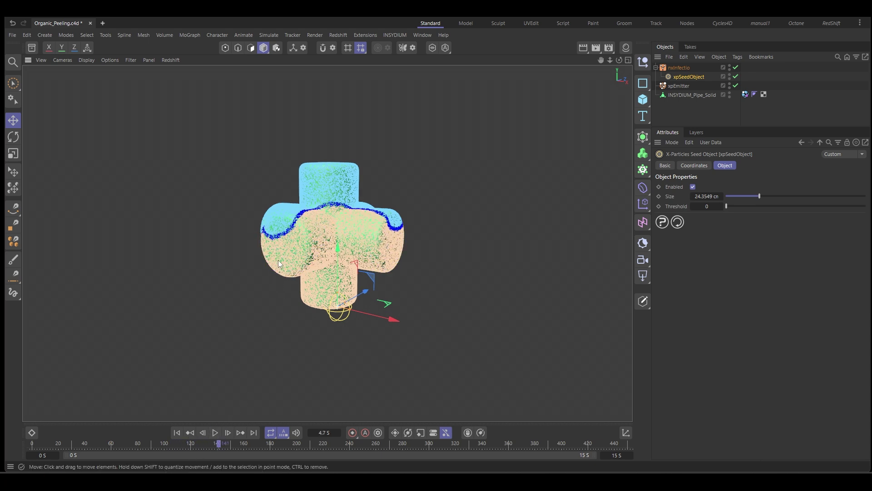
pyautogui.moveTo(278, 260)
pyautogui.keyDown('alt'); pyautogui.mouseDown()
pyautogui.moveTo(302, 264)
pyautogui.moveTo(272, 253)
pyautogui.moveTo(277, 247)
pyautogui.mouseUp(); pyautogui.keyUp('alt')
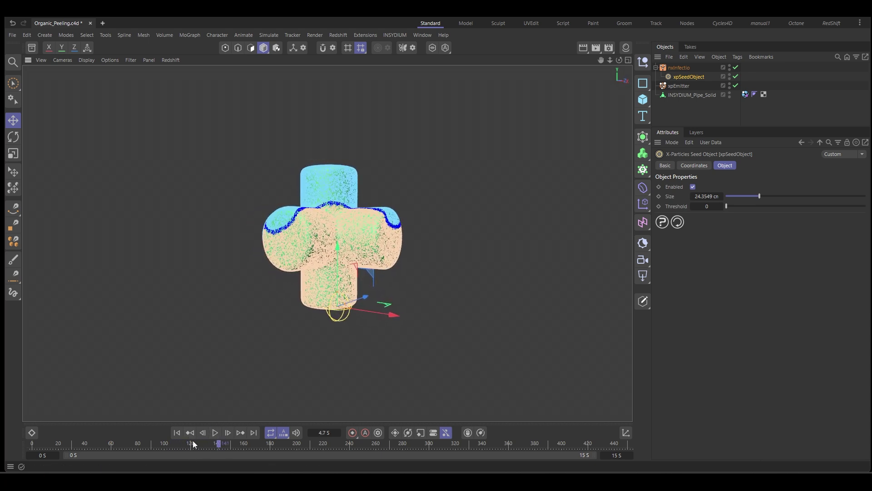
pyautogui.click(177, 433)
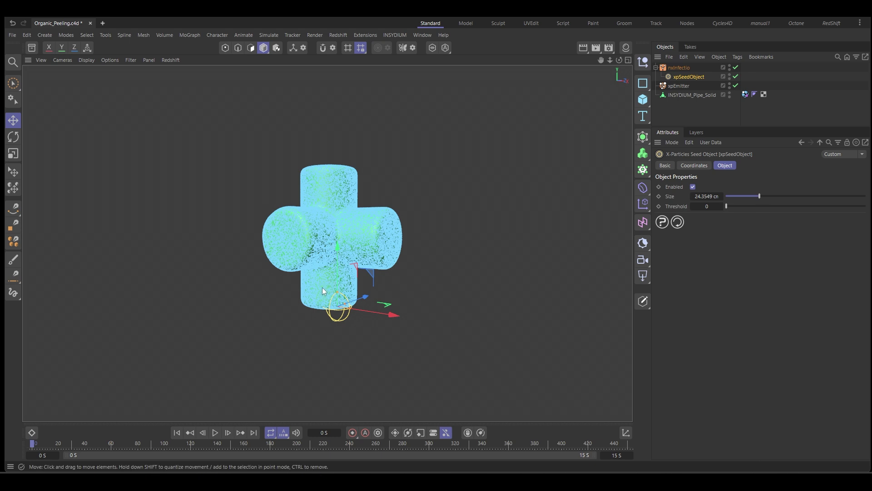
# - Set the xpEmitter's particle display color mode to Use Shader and load a Noise shader
pyautogui.click(677, 86)
pyautogui.click(842, 167)
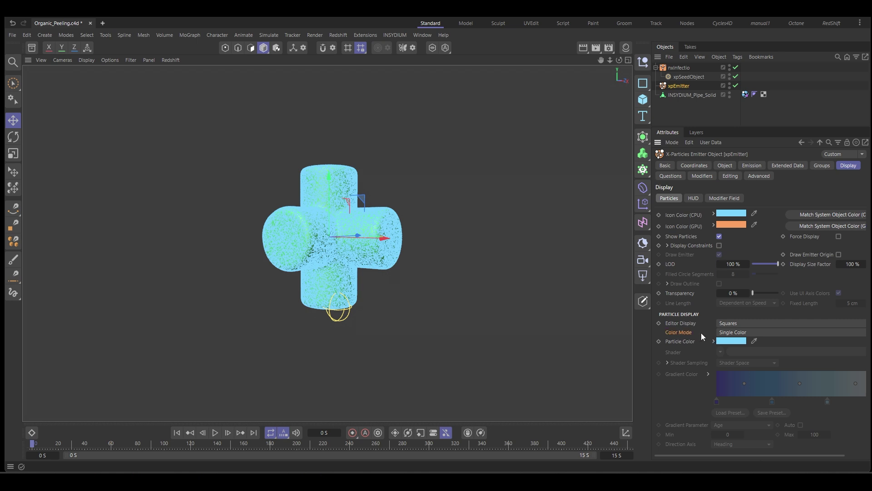
pyautogui.click(734, 333)
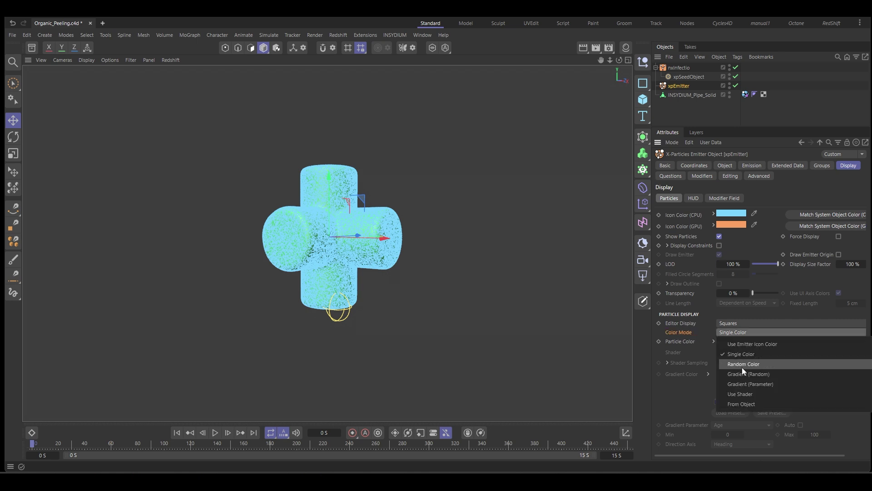
pyautogui.click(744, 392)
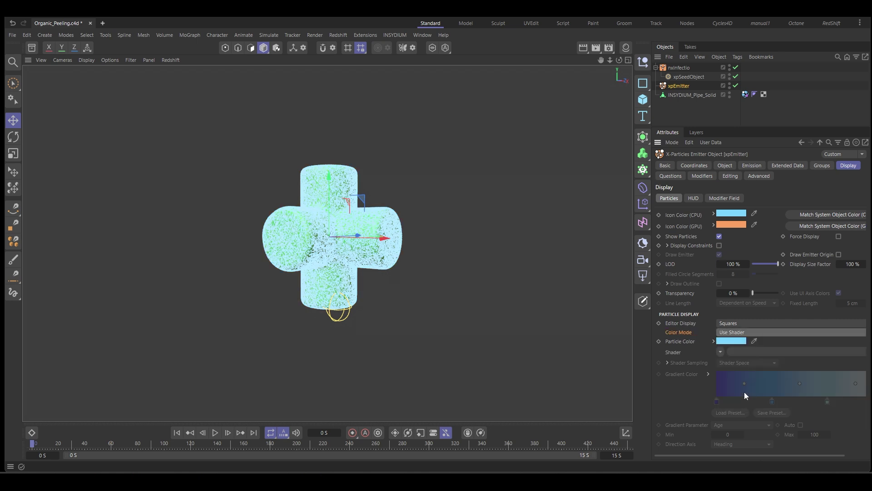
pyautogui.click(721, 351)
pyautogui.click(732, 463)
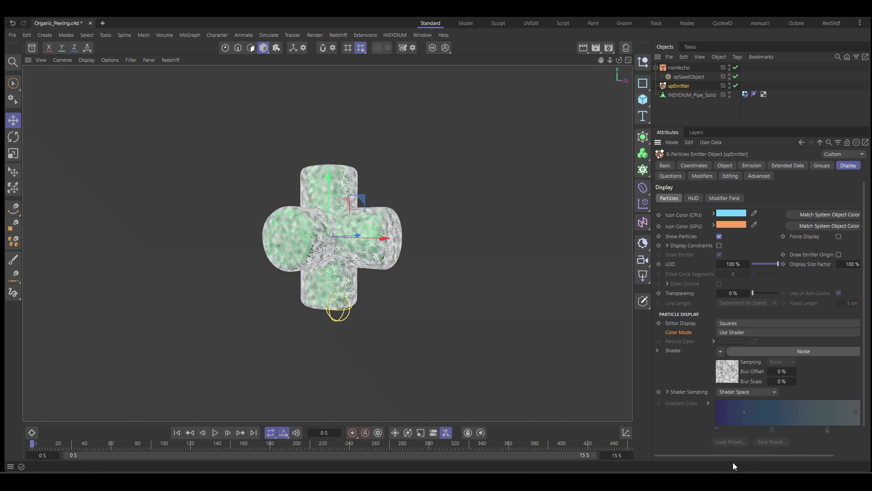
# - Set the Noise shader's global scale to 184 %, contrast to 24 % and brightness to -3 %, and test-play the infection
pyautogui.click(732, 369)
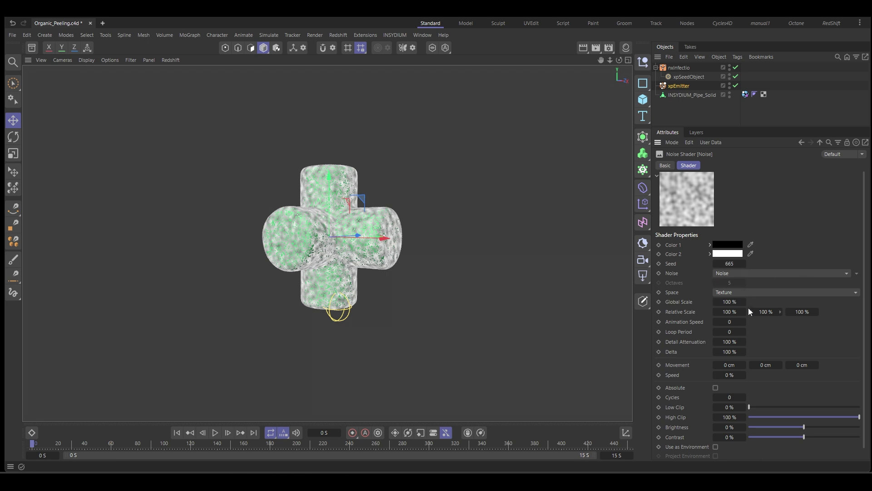
pyautogui.moveTo(744, 302); pyautogui.dragTo(783, 302)
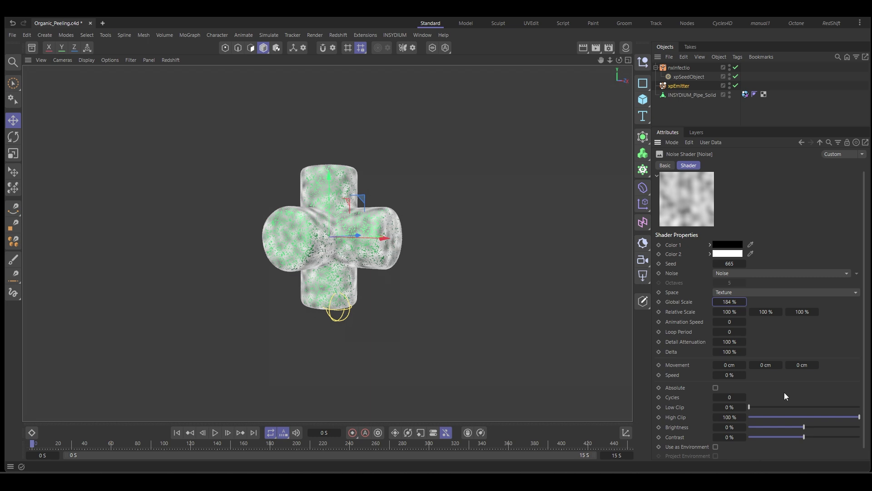
pyautogui.moveTo(805, 437); pyautogui.dragTo(818, 437)
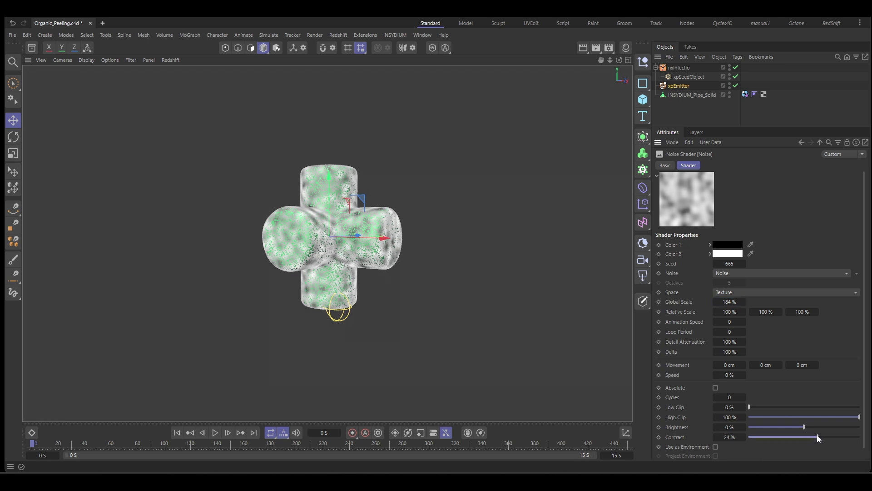
pyautogui.click(801, 427)
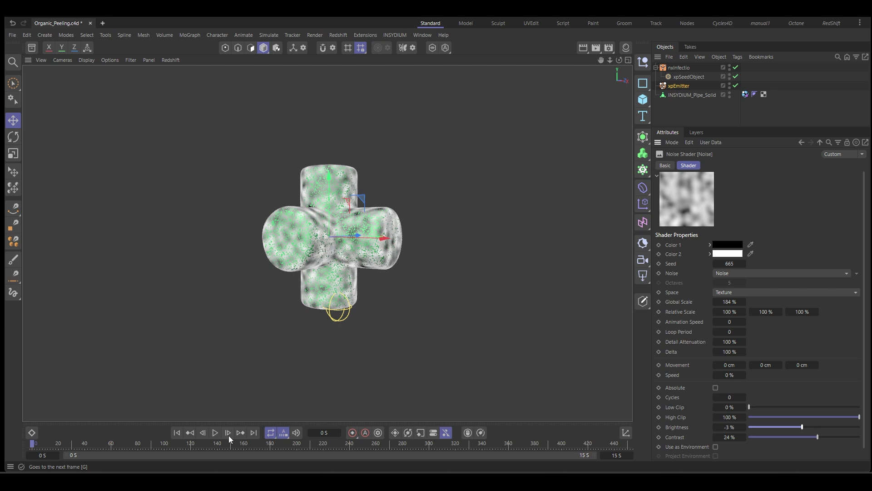
pyautogui.click(215, 433)
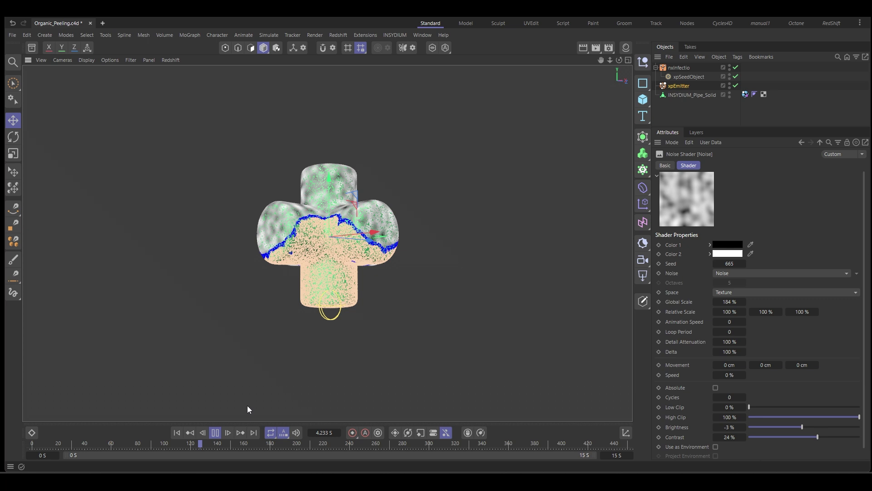
pyautogui.click(216, 432)
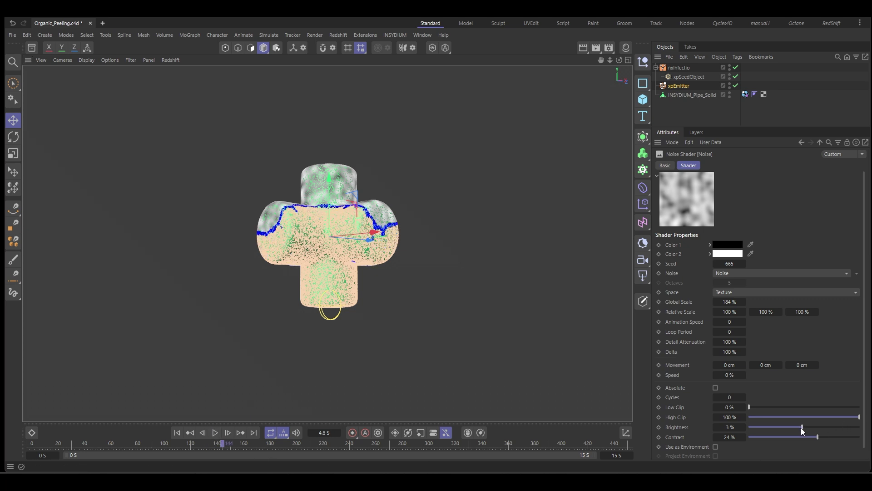
# - Strengthen the noise pattern by setting its brightness to -16 % and contrast to 36 %
pyautogui.click(801, 427)
pyautogui.moveTo(801, 427); pyautogui.dragTo(794, 428)
pyautogui.click(824, 437)
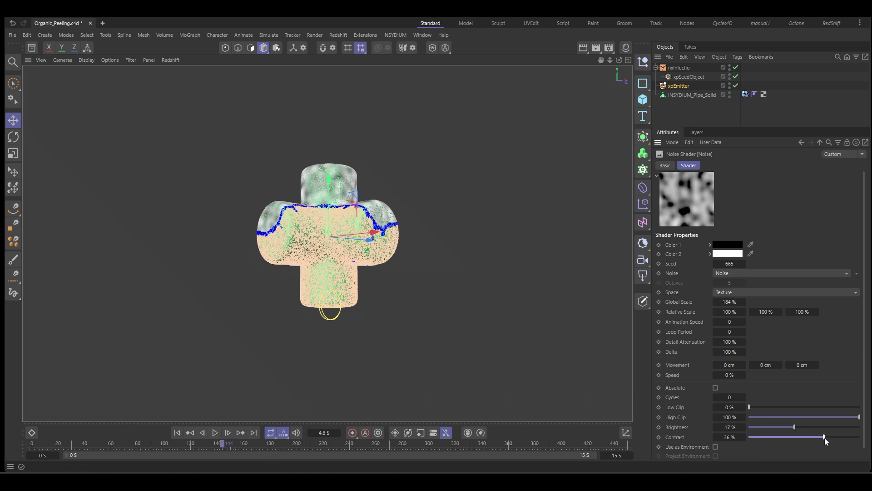
pyautogui.click(795, 428)
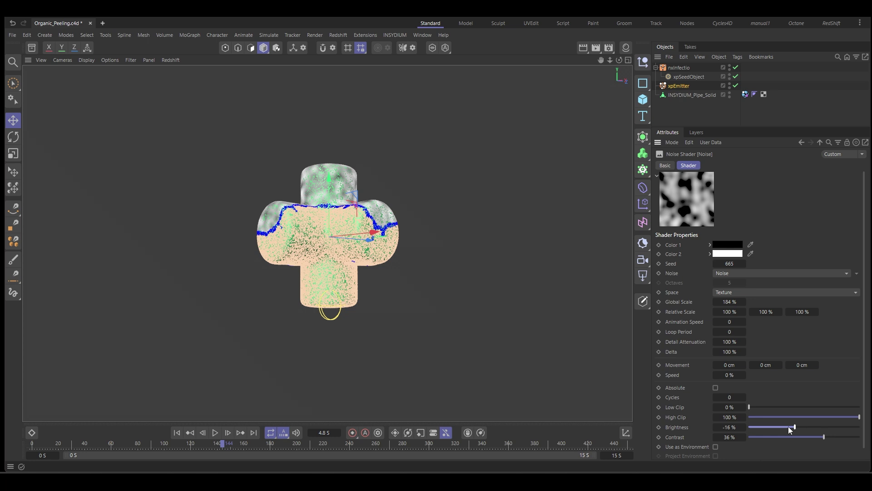
# - Replay the infection from the start, examine its noise-driven spread from several angles, and return to the first frame
pyautogui.click(177, 433)
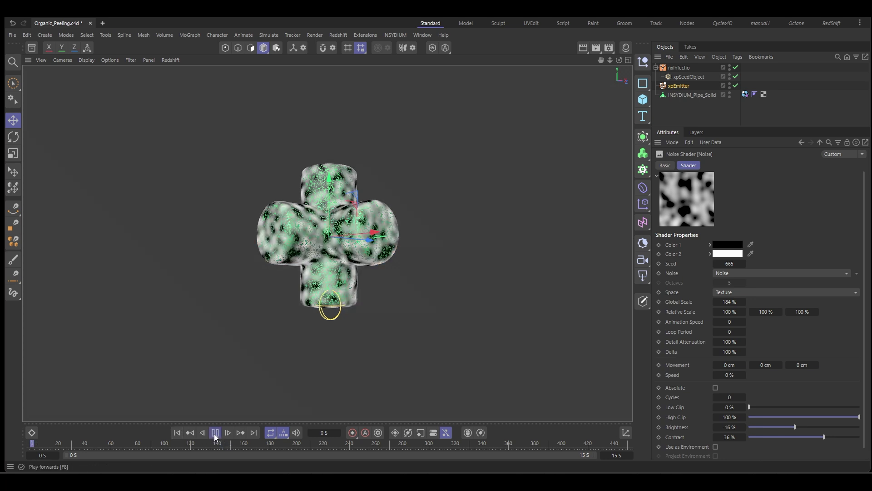
pyautogui.click(215, 433)
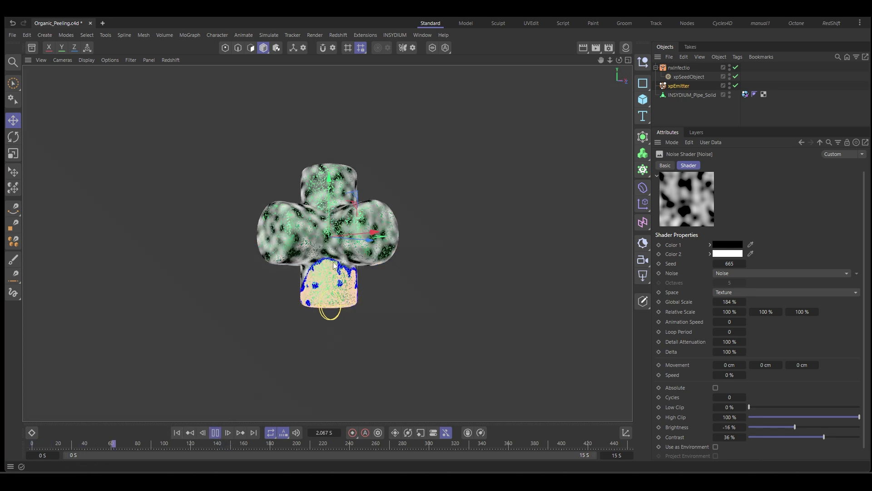
pyautogui.keyDown('alt'); pyautogui.moveTo(313, 340); pyautogui.dragTo(276, 326); pyautogui.keyUp('alt')
pyautogui.click(215, 432)
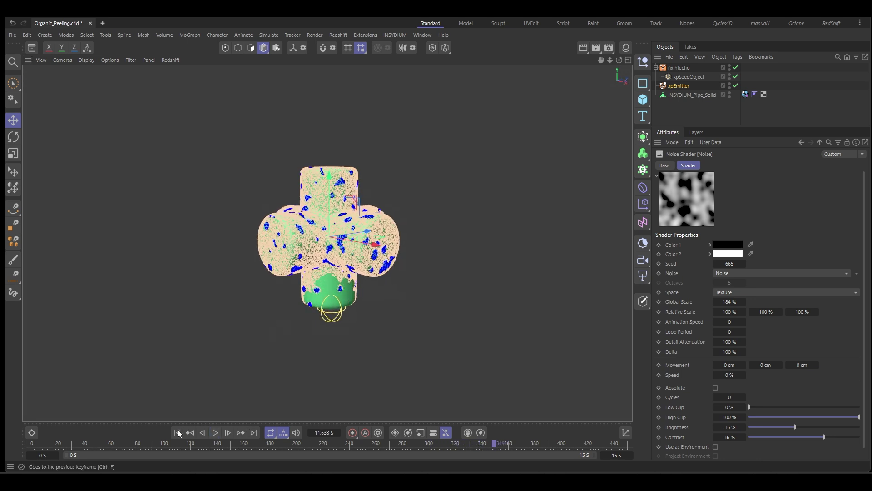
pyautogui.click(178, 432)
pyautogui.keyDown('alt'); pyautogui.moveTo(361, 328); pyautogui.dragTo(379, 337); pyautogui.keyUp('alt')
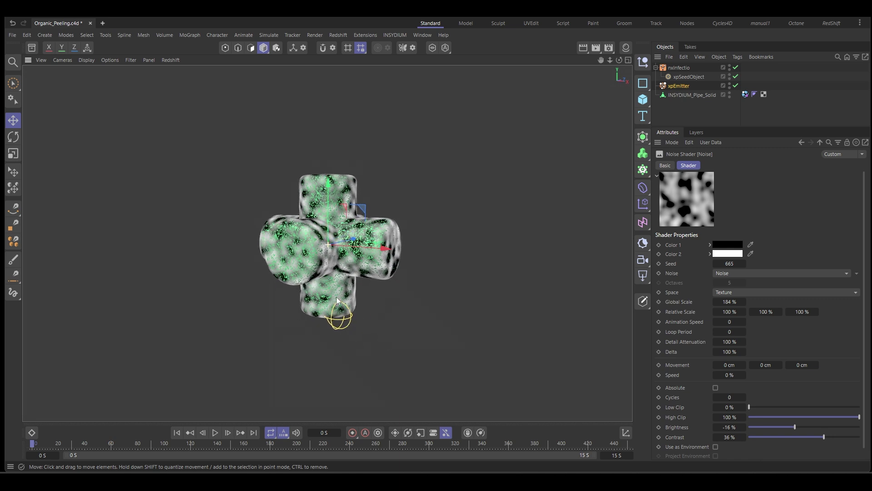
# - Set the nxInfectio color mode to Use Groups and add a particle group each for incubating and infected particles
pyautogui.click(684, 68)
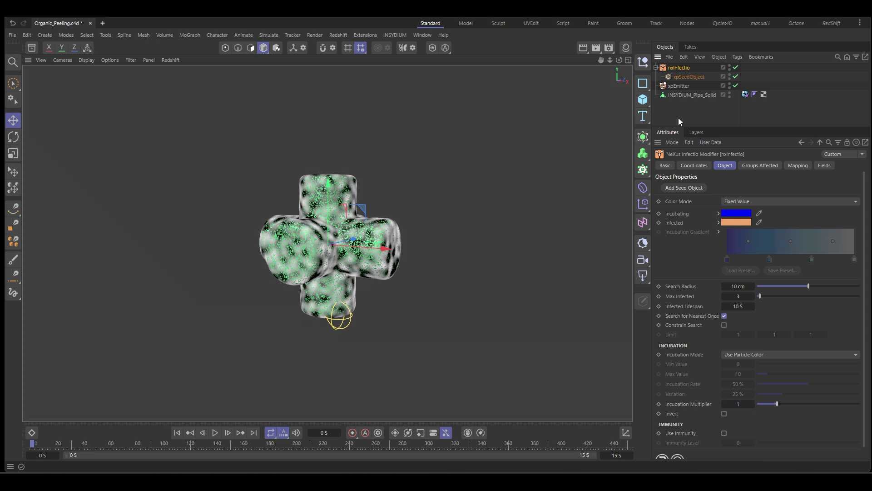
pyautogui.click(765, 201)
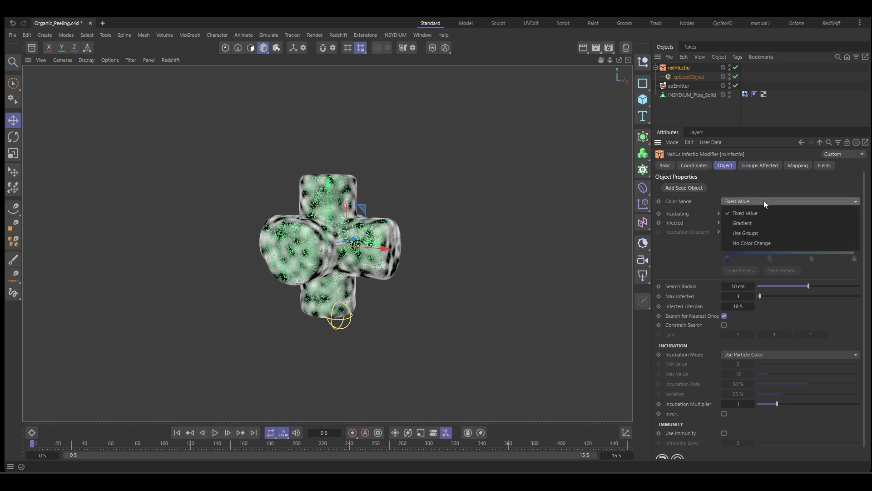
pyautogui.click(765, 235)
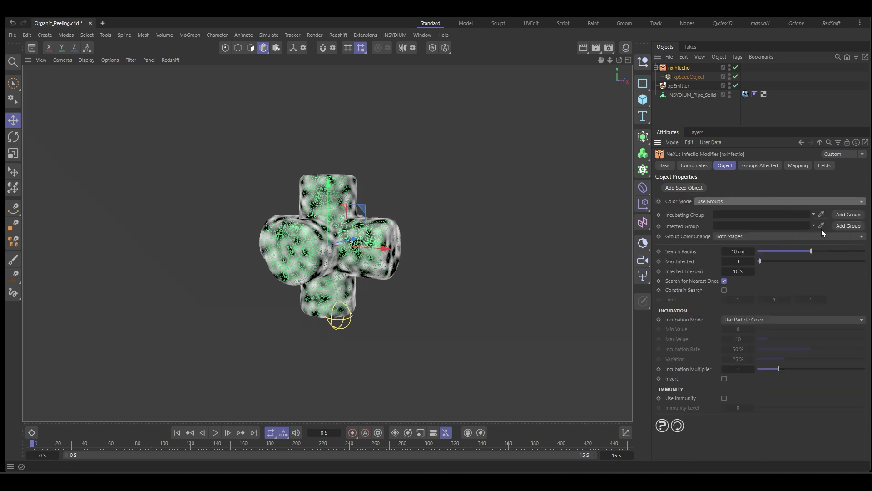
pyautogui.click(847, 214)
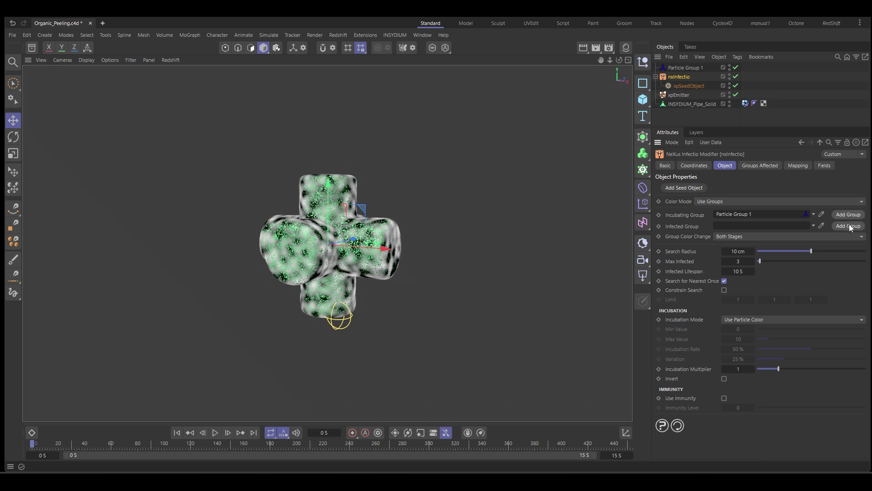
pyautogui.click(850, 226)
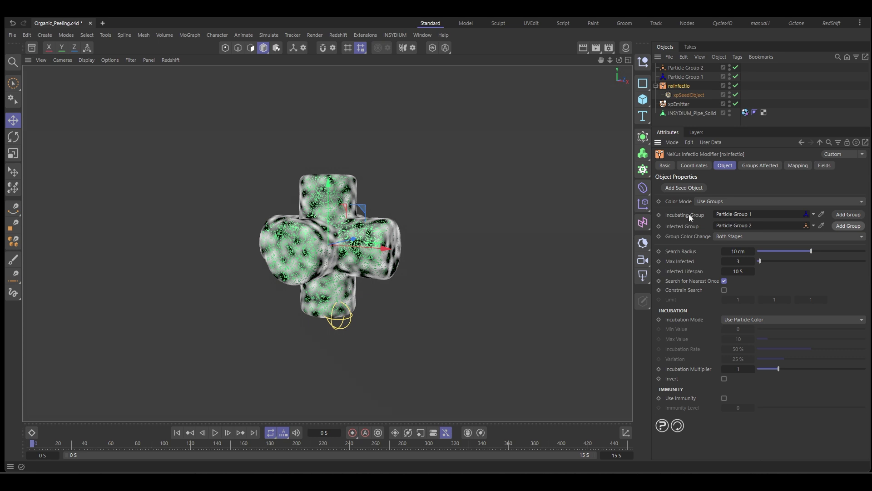
# - Play the group-based infection briefly to check the particle colors, and return to the first frame
pyautogui.click(216, 433)
pyautogui.click(215, 433)
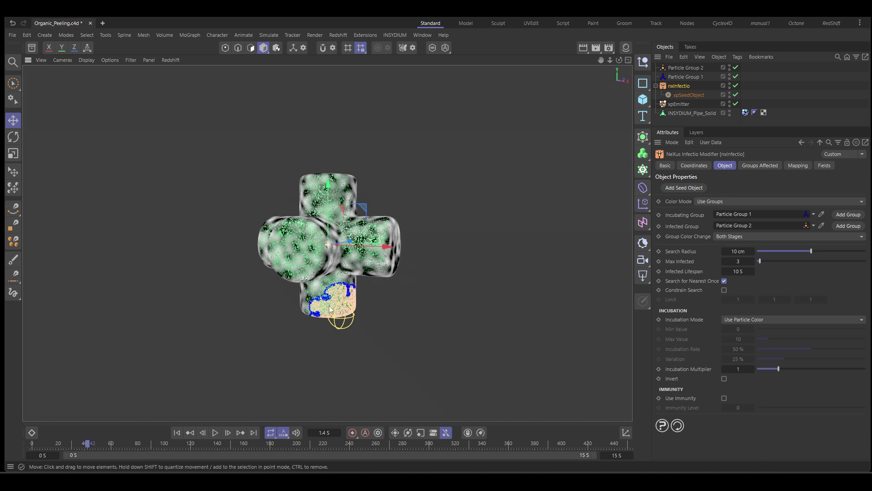
pyautogui.click(177, 433)
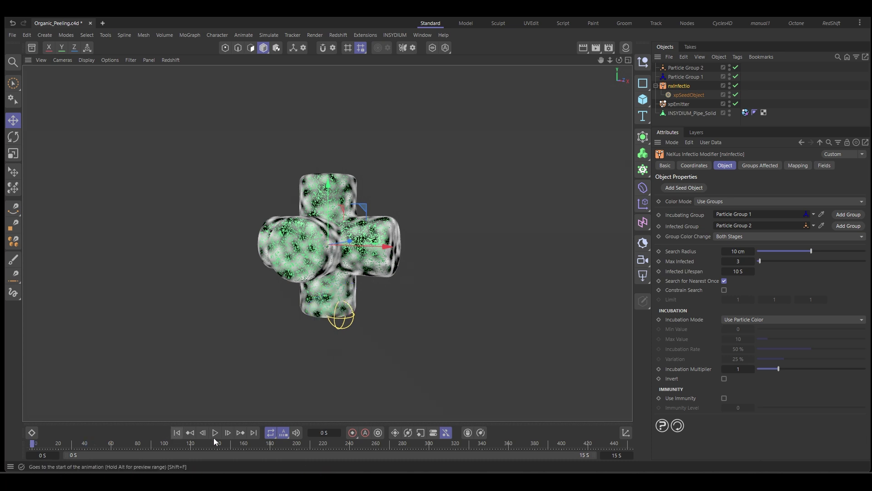
# - Add a NeXus nxWind modifier and move it along its X axis to beside the pipe
pyautogui.click(754, 80)
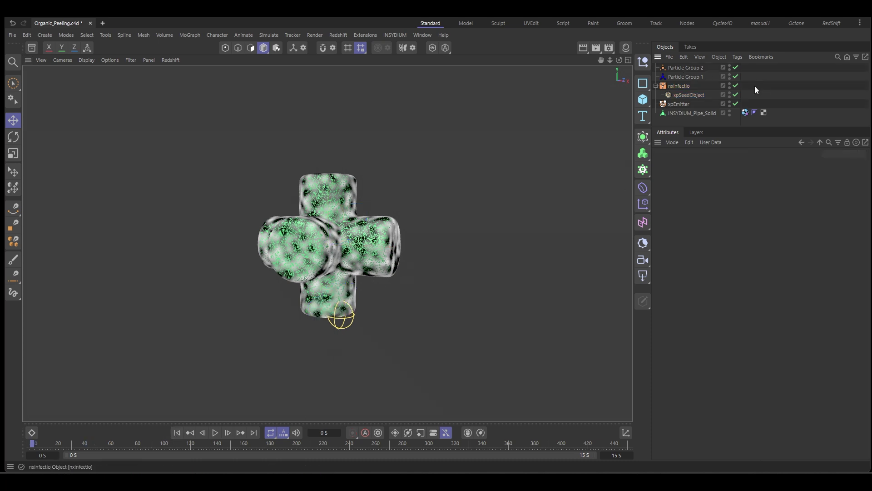
pyautogui.click(394, 35)
pyautogui.moveTo(409, 65)
pyautogui.moveTo(488, 143)
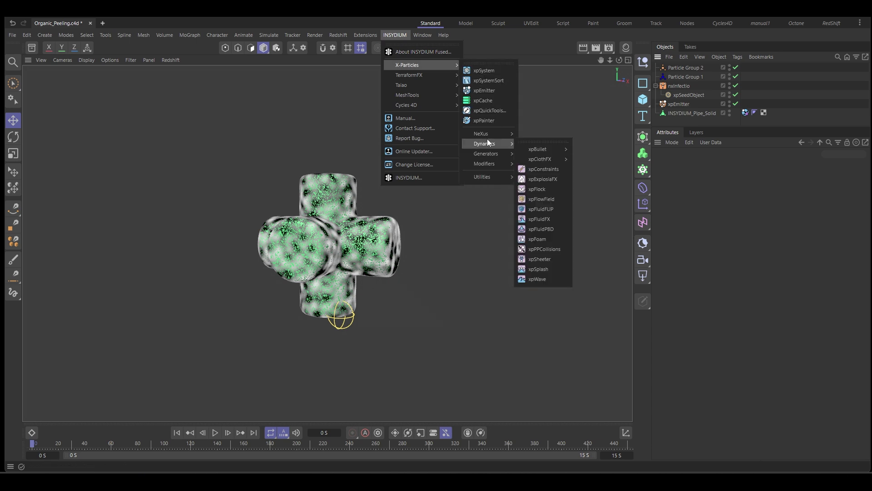
pyautogui.click(552, 405)
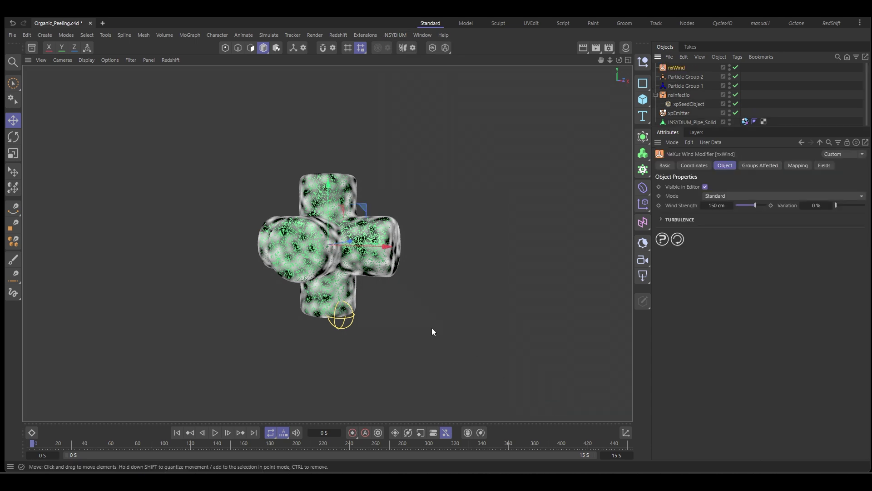
pyautogui.moveTo(373, 241); pyautogui.dragTo(522, 253)
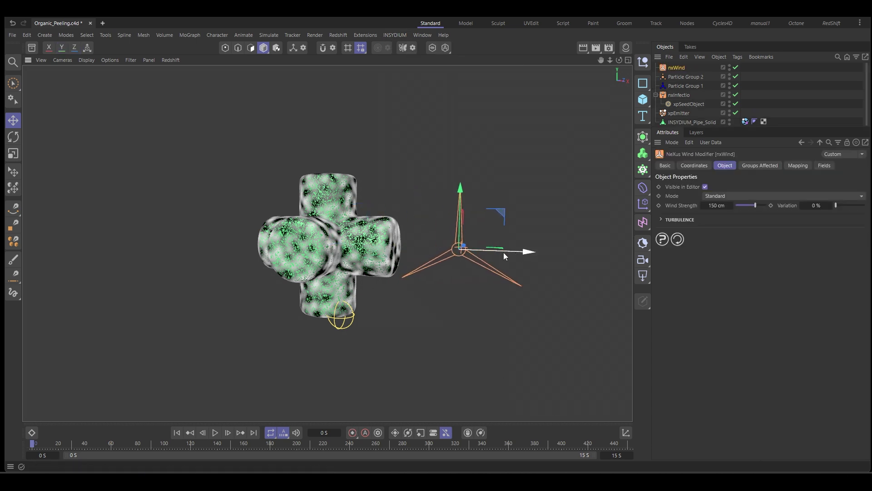
# - Rotate the wind modifier so it blows diagonally upward across the pipe, and test-play its effect on the particles
pyautogui.press('r')
pyautogui.moveTo(466, 259); pyautogui.dragTo(486, 260)
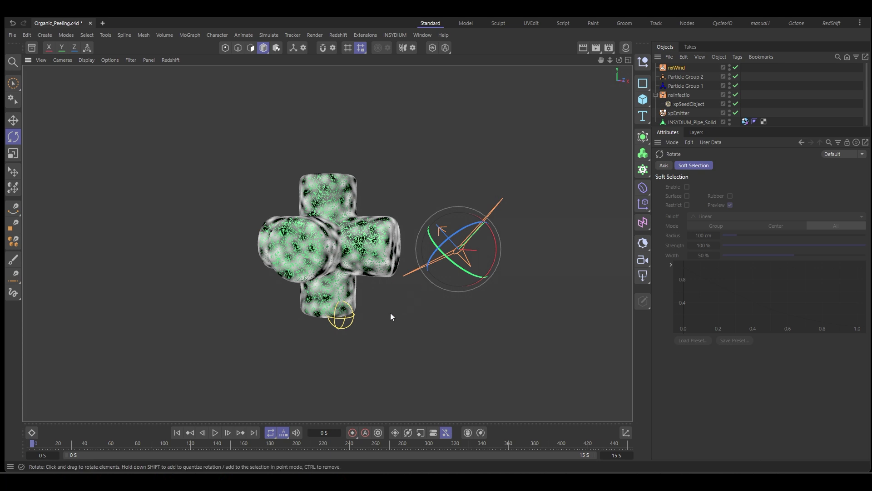
pyautogui.click(215, 433)
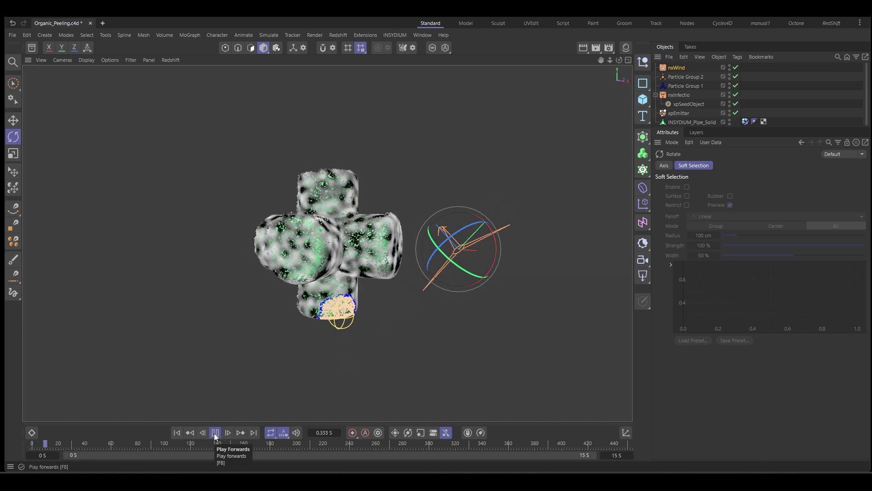
pyautogui.click(216, 432)
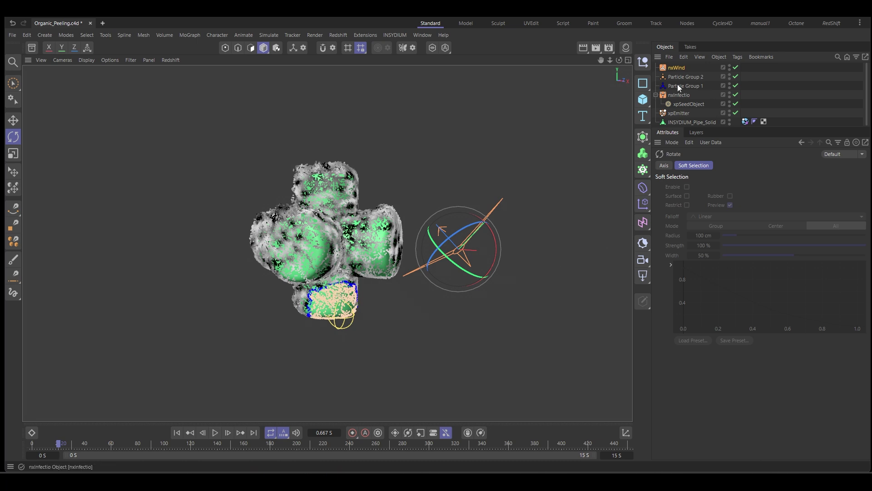
# - Restrict the nxWind modifier to the infected particles by adding Particle Group 2 to its affected groups
pyautogui.click(681, 70)
pyautogui.click(767, 165)
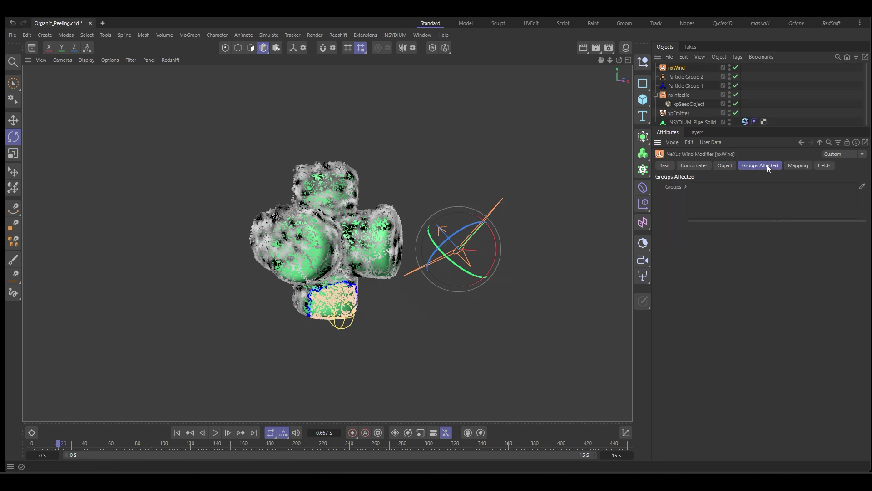
pyautogui.moveTo(680, 78); pyautogui.dragTo(732, 199)
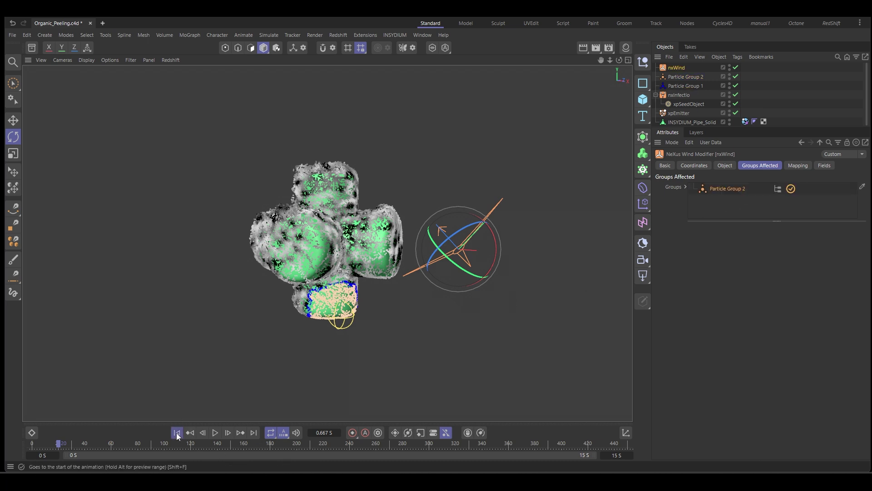
# - Play the simulation from the first frame and inspect how the infected particles blow off the pipe
pyautogui.click(177, 432)
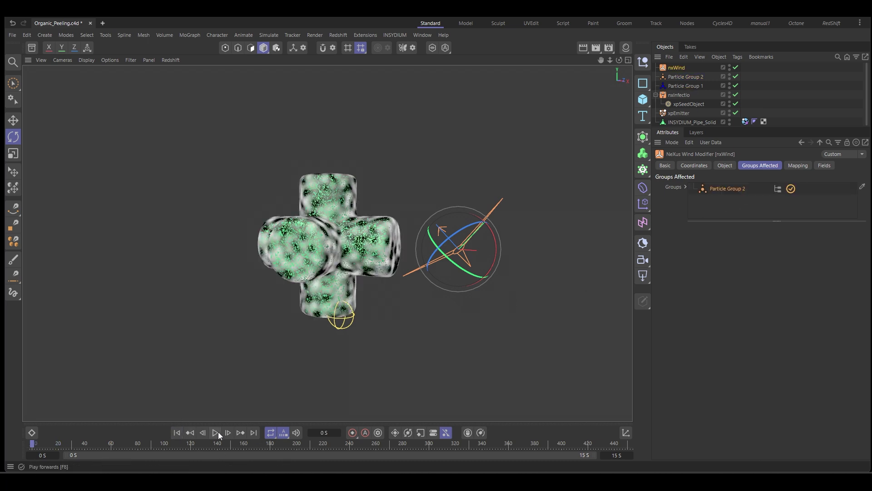
pyautogui.click(219, 432)
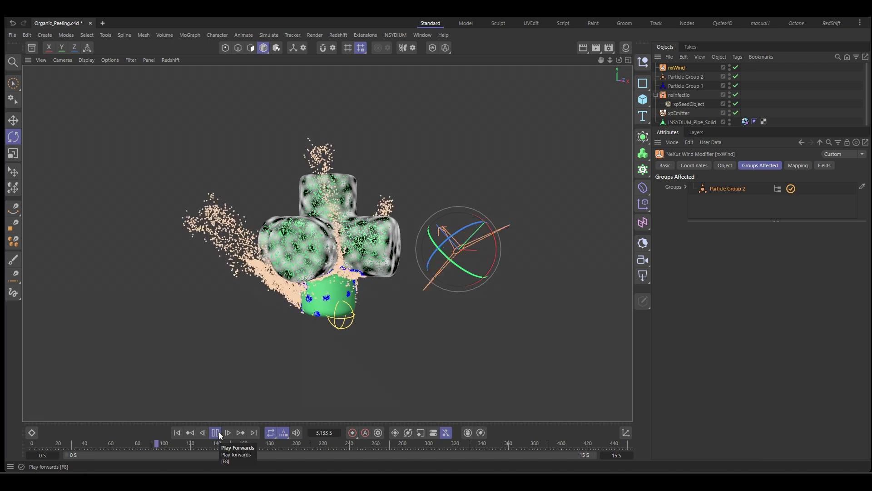
pyautogui.click(216, 432)
pyautogui.keyDown('alt'); pyautogui.moveTo(282, 363); pyautogui.dragTo(332, 137); pyautogui.keyUp('alt')
# - Add a NeXus nxTurbulence modifier and restrict it to the infected particles by adding Particle Group 2 to its affected groups
pyautogui.click(392, 34)
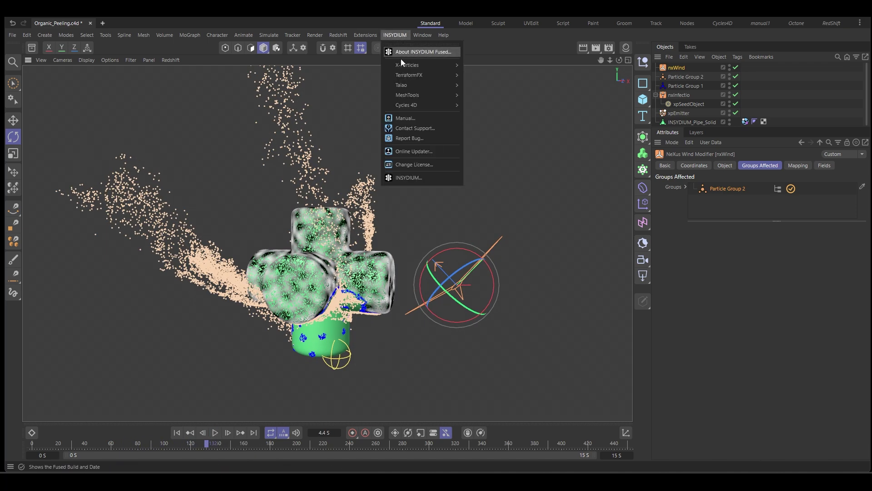
pyautogui.moveTo(422, 65)
pyautogui.moveTo(501, 134)
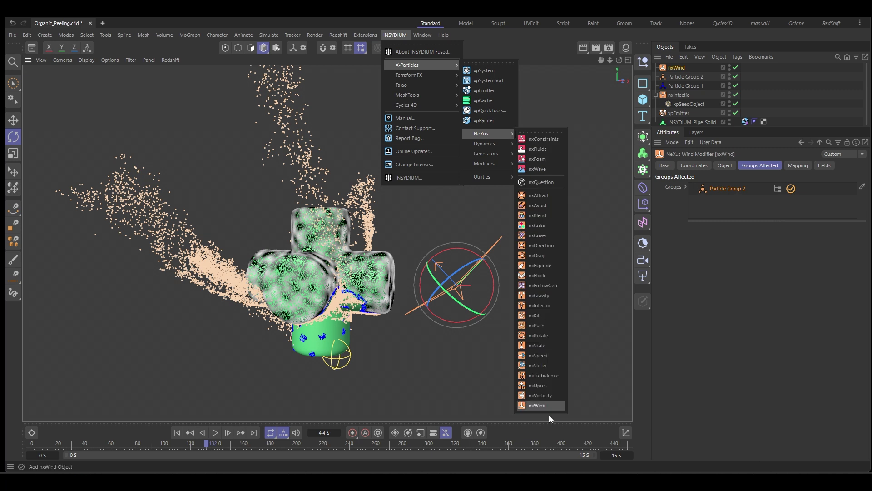
pyautogui.click(552, 386)
pyautogui.click(725, 166)
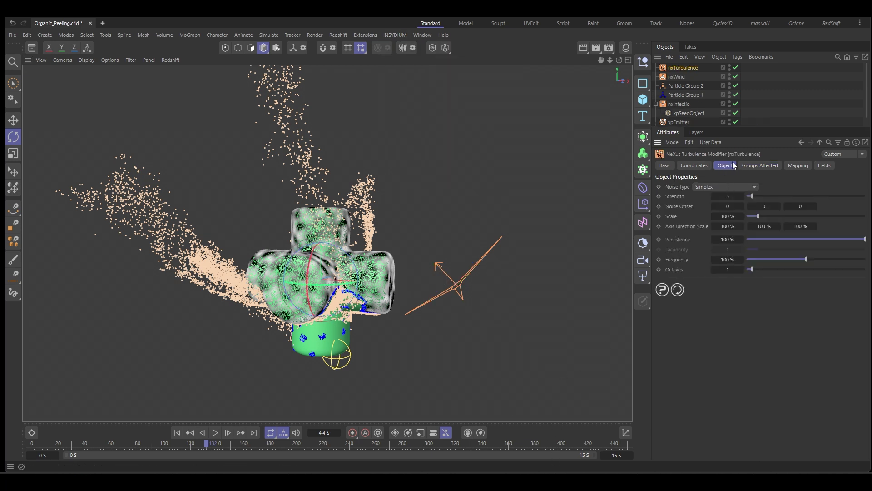
pyautogui.click(744, 165)
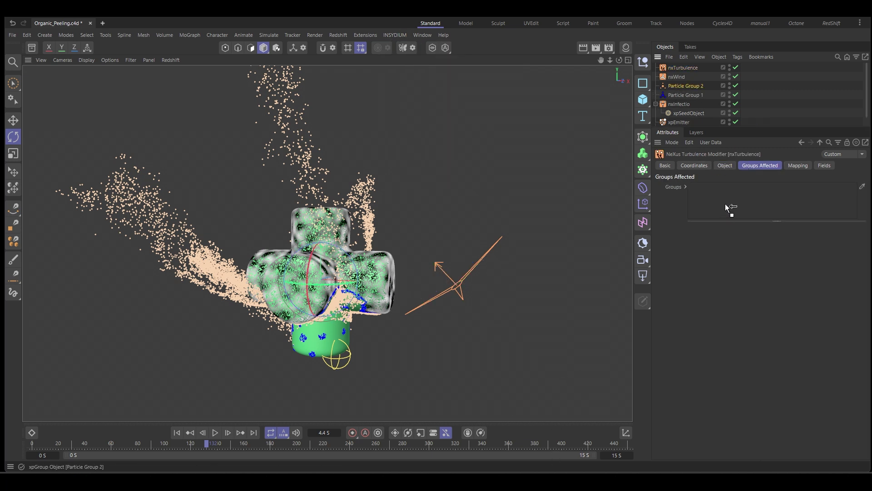
pyautogui.moveTo(726, 206); pyautogui.dragTo(726, 207)
# - Set the turbulence modifier's noise type to VoroNoise, its strength to 10 and its scale to 241%
pyautogui.click(725, 166)
pyautogui.click(725, 187)
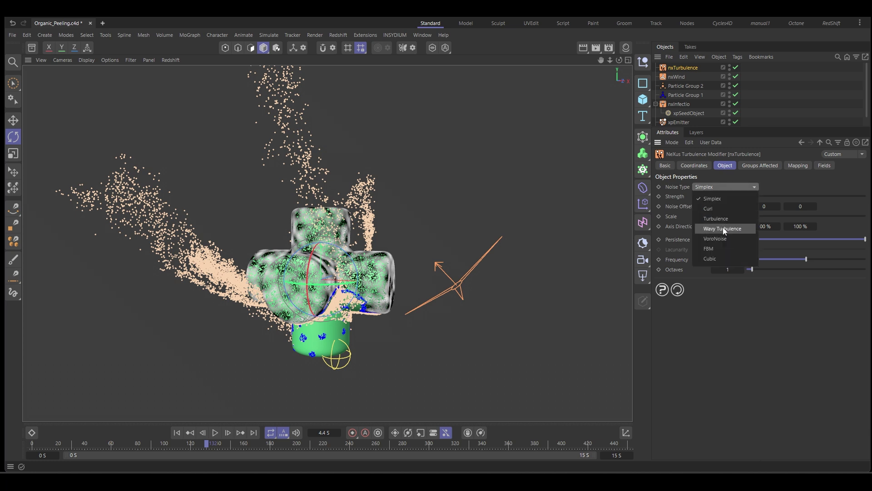
pyautogui.click(721, 234)
pyautogui.click(728, 197)
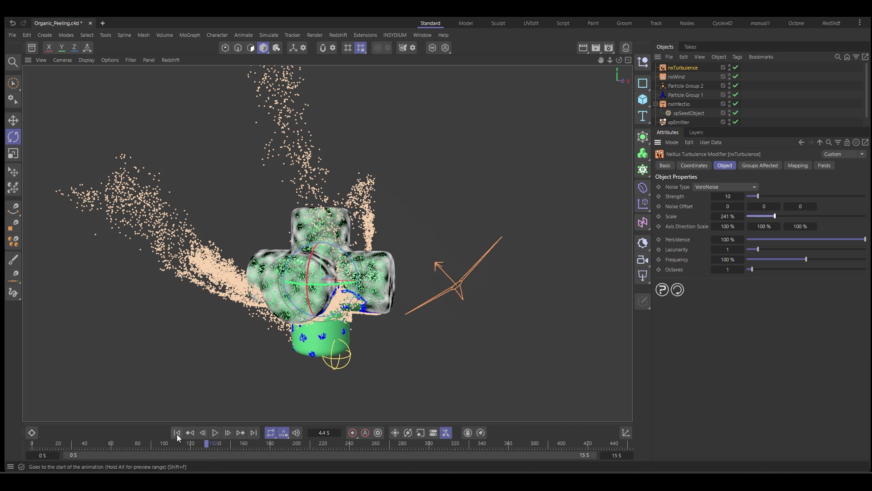
# - Play the simulation from the first frame to check the turbulence on the infected particles, and rewind it to the start
pyautogui.click(177, 433)
pyautogui.click(215, 433)
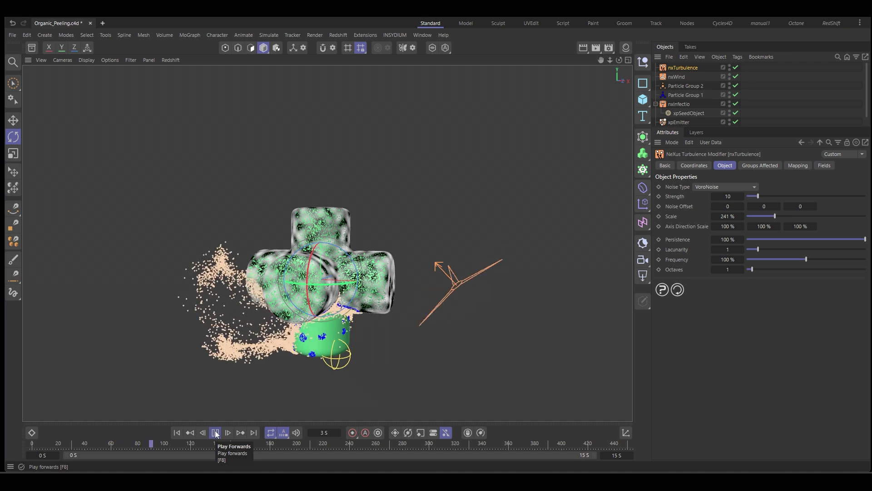
pyautogui.click(215, 432)
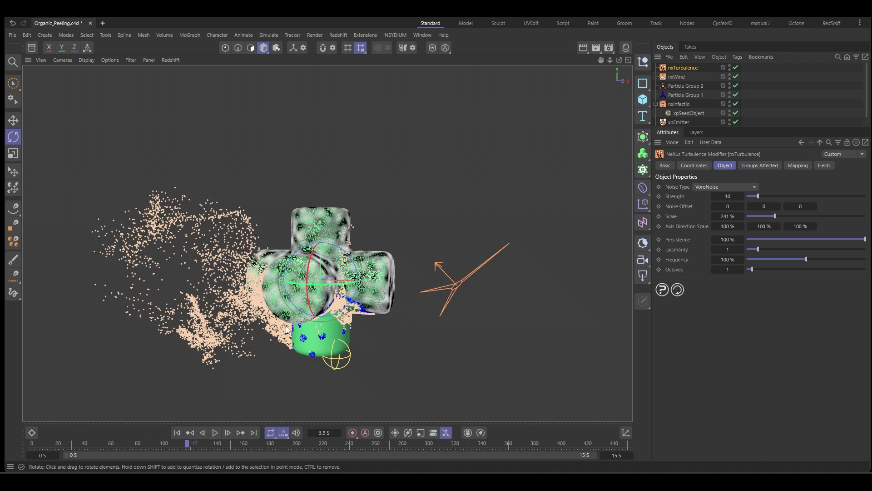
pyautogui.click(175, 432)
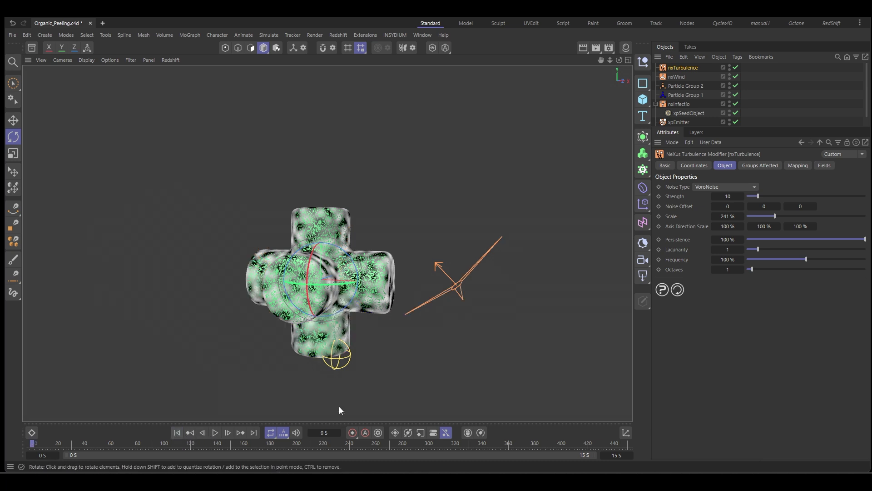
# - Add an nxConstraints object with a Connection Distance constraint, and limit it to Particle Group 2
pyautogui.click(393, 36)
pyautogui.moveTo(456, 67)
pyautogui.moveTo(501, 134)
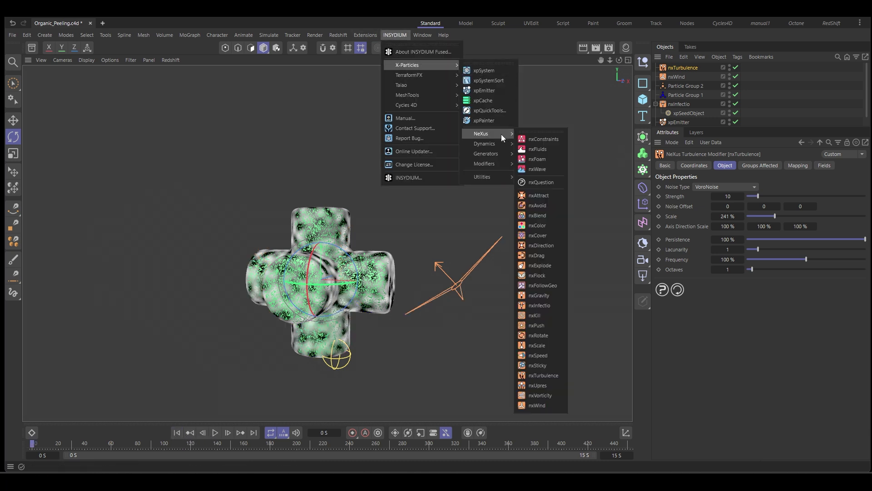
pyautogui.click(545, 140)
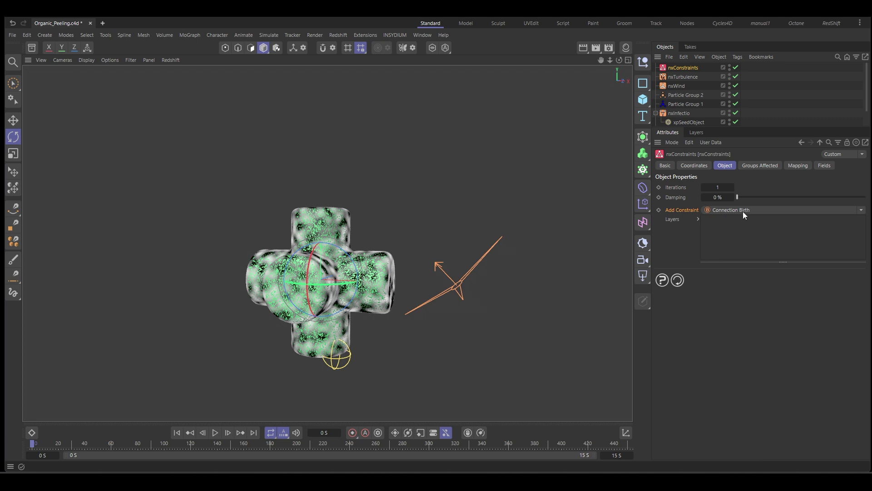
pyautogui.click(764, 212)
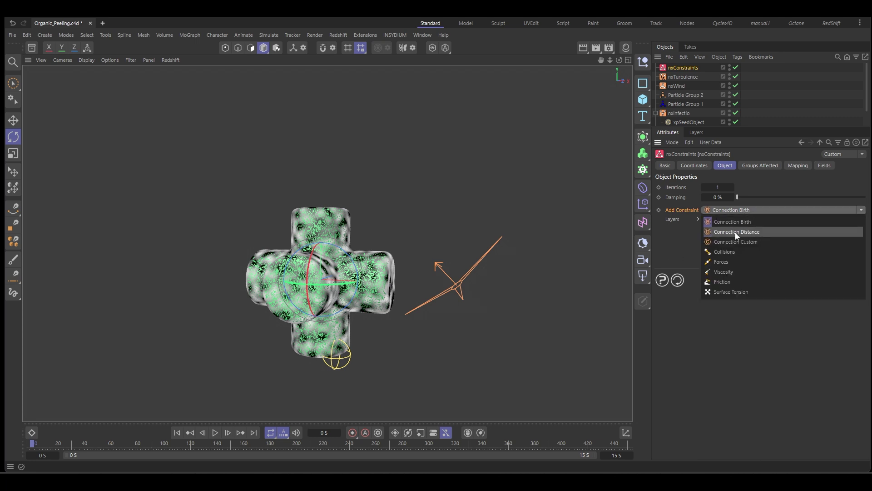
pyautogui.click(747, 234)
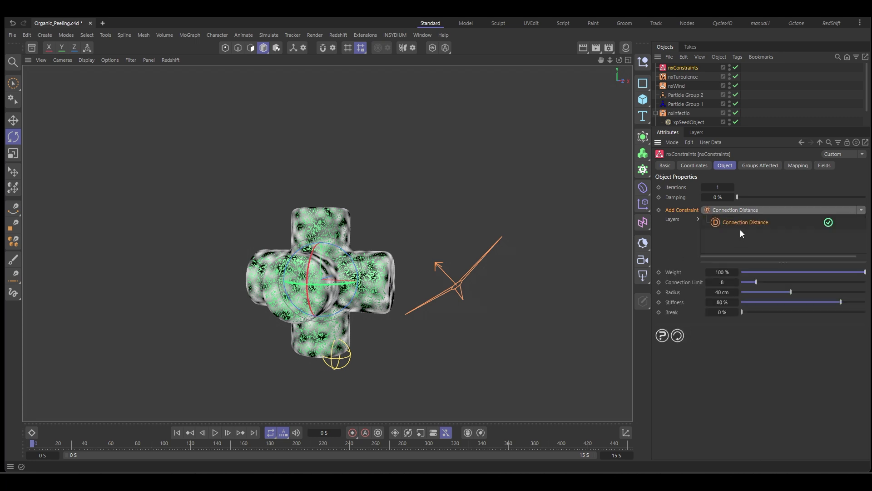
pyautogui.click(761, 165)
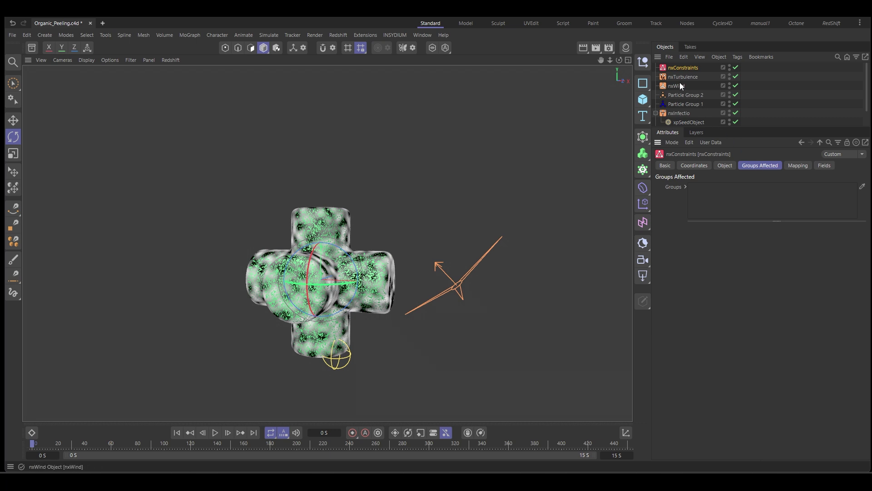
pyautogui.moveTo(739, 214); pyautogui.dragTo(736, 203)
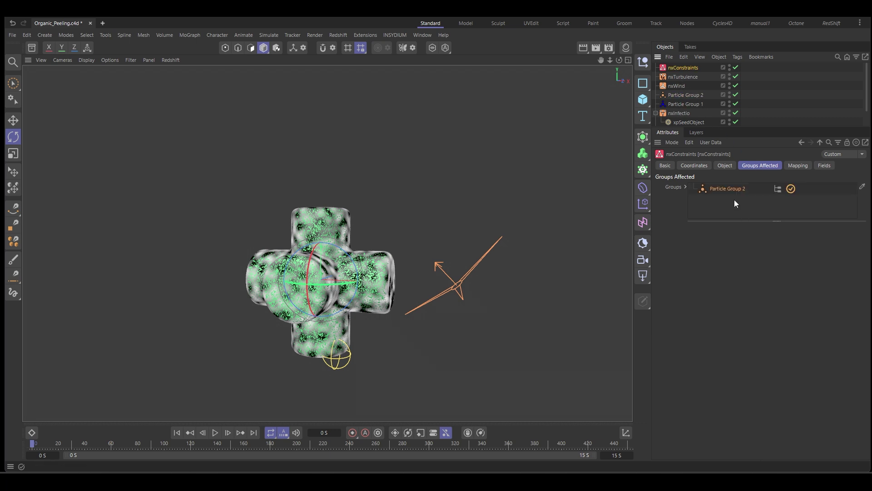
# - Set the Connection Distance constraint's connection limit to 50 and its radius to 250 cm
pyautogui.click(725, 165)
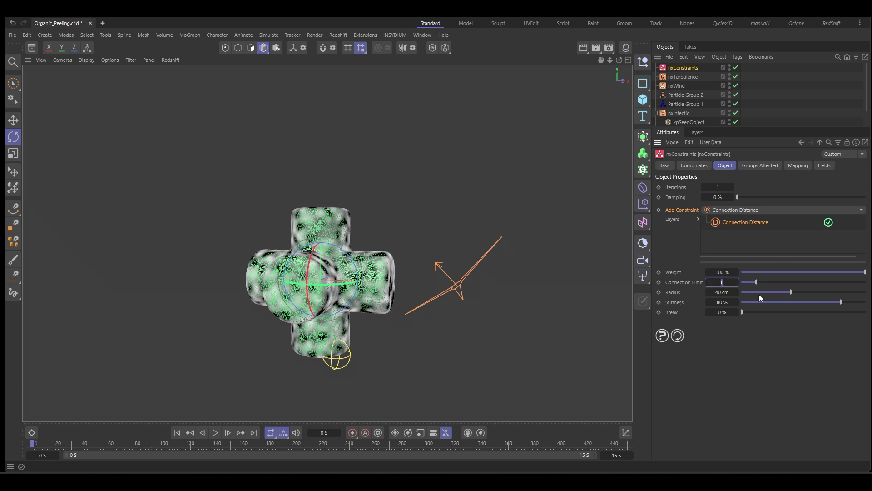
pyautogui.write('50')
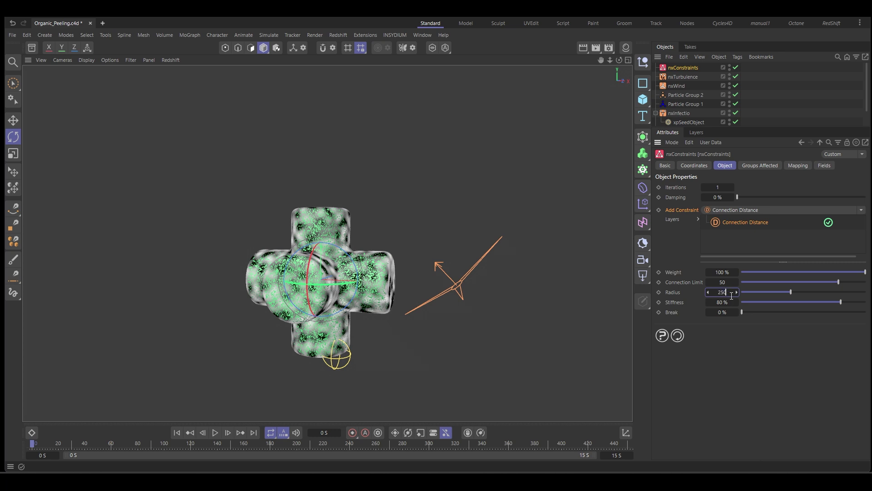
pyautogui.press('Return')
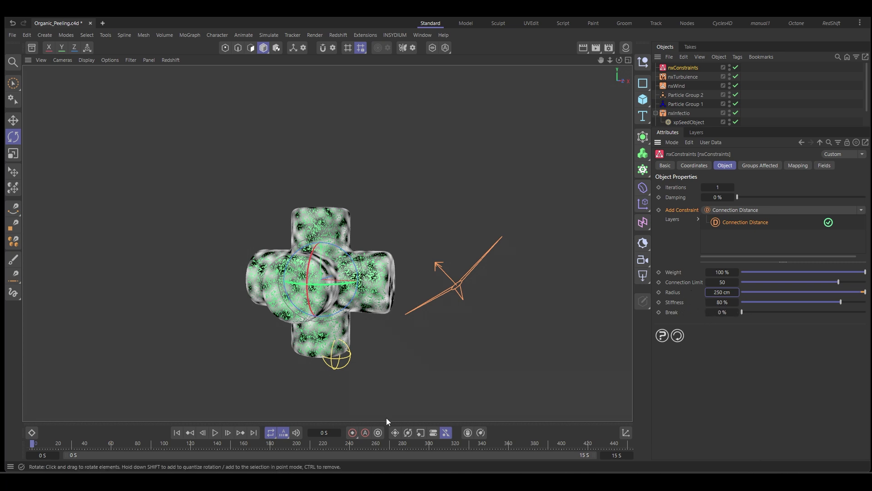
# - Play the simulation and examine from several angles how the constrained particles peel off the pipe, pausing partway through
pyautogui.click(215, 432)
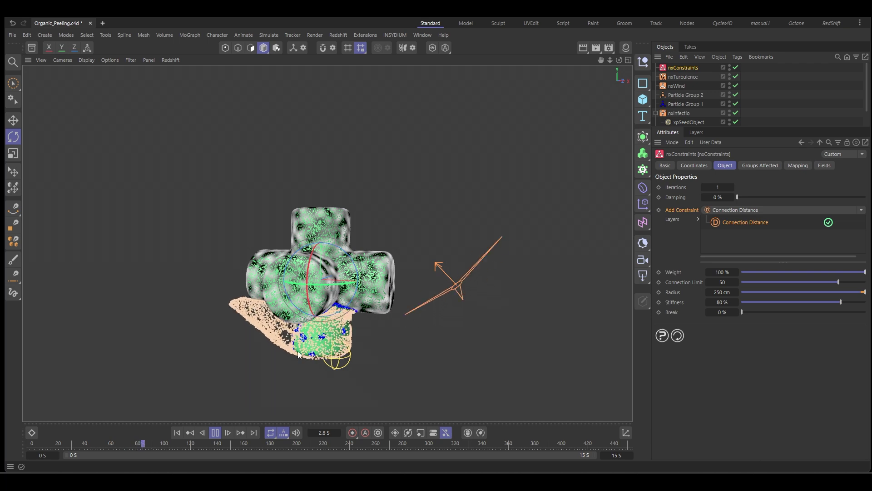
pyautogui.keyDown('alt'); pyautogui.moveTo(269, 359); pyautogui.dragTo(368, 361); pyautogui.keyUp('alt')
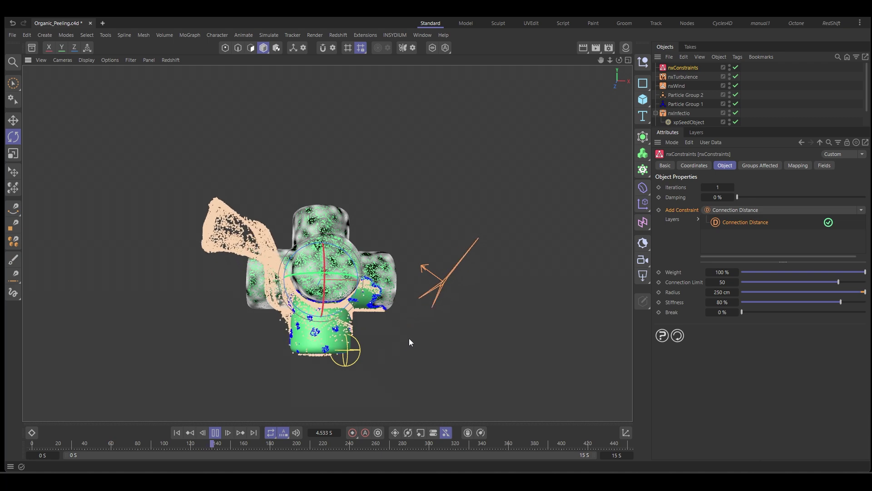
pyautogui.keyDown('alt'); pyautogui.moveTo(409, 338); pyautogui.dragTo(315, 293); pyautogui.keyUp('alt')
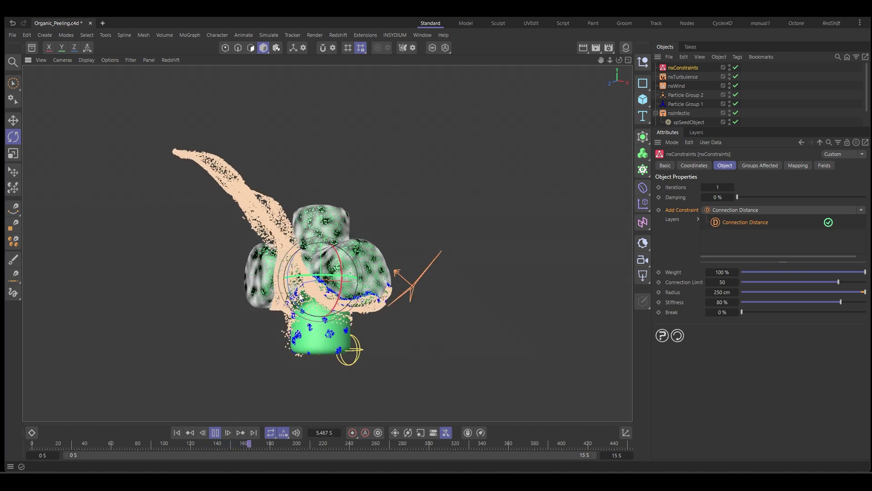
pyautogui.keyDown('alt'); pyautogui.moveTo(435, 383); pyautogui.dragTo(392, 389); pyautogui.keyUp('alt')
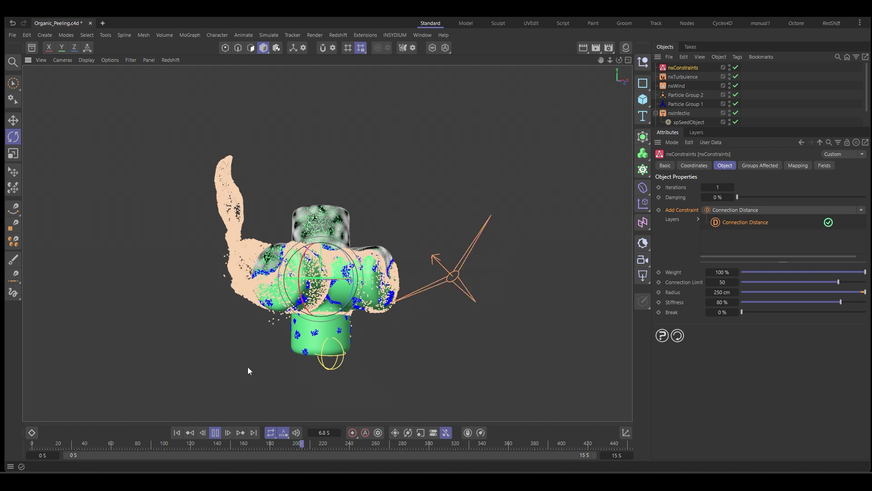
pyautogui.press('F8')
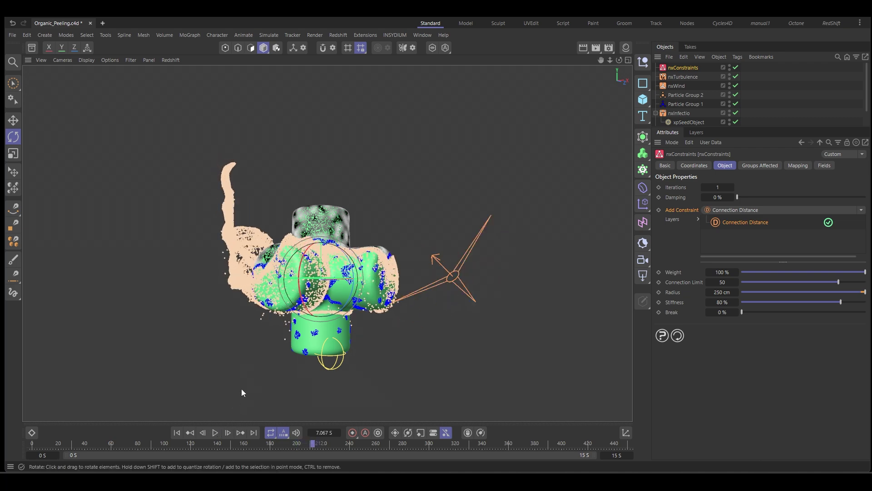
pyautogui.moveTo(247, 350)
pyautogui.keyDown('alt'); pyautogui.mouseDown()
pyautogui.moveTo(348, 354)
pyautogui.moveTo(245, 361)
pyautogui.mouseUp(); pyautogui.keyUp('alt')
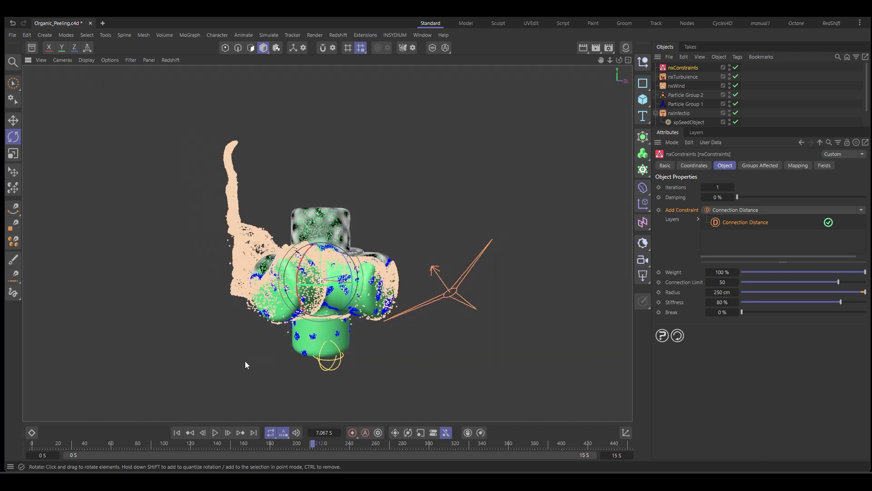